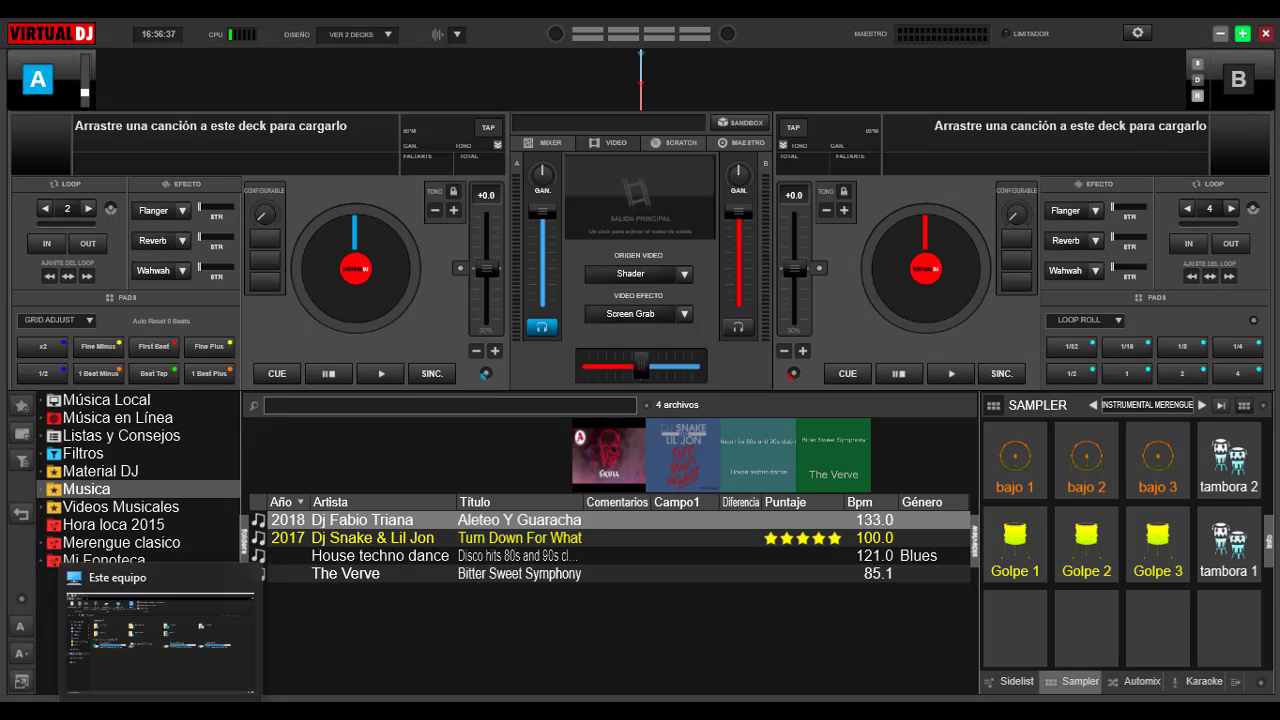
# Switch to File Explorer and open the USB drive (F:).
pyautogui.click(160, 712)
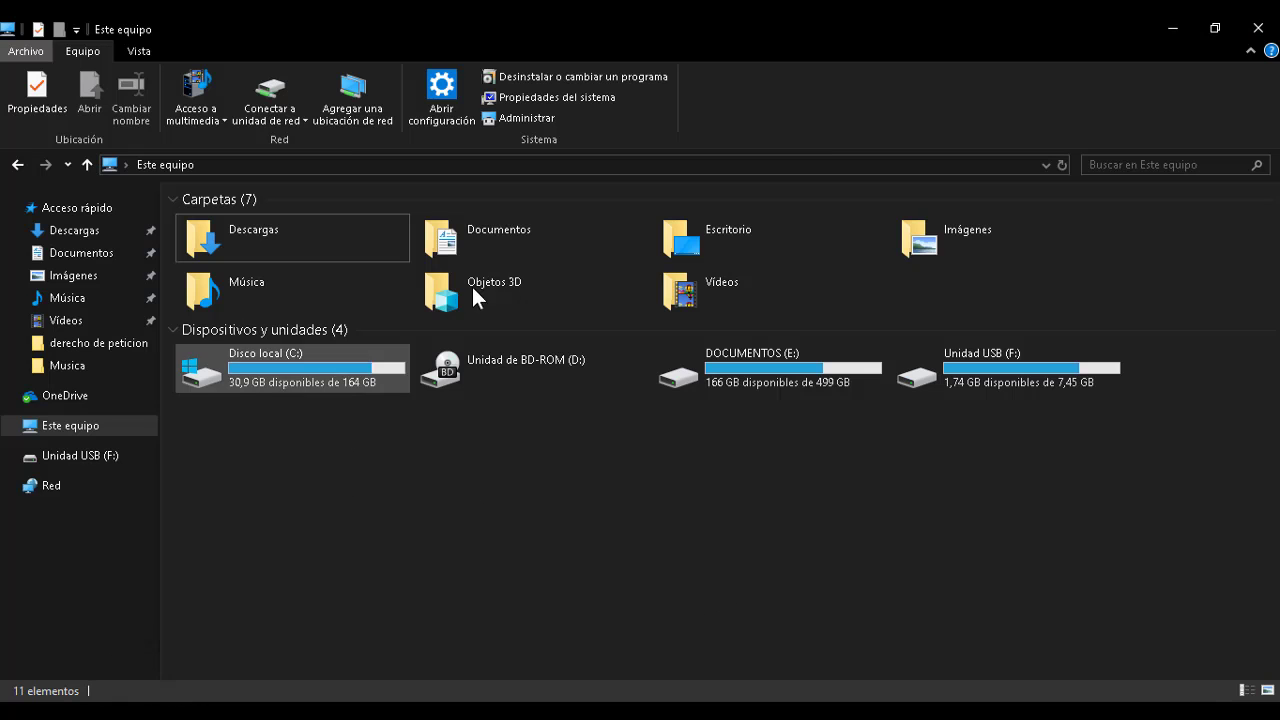
pyautogui.click(86, 456)
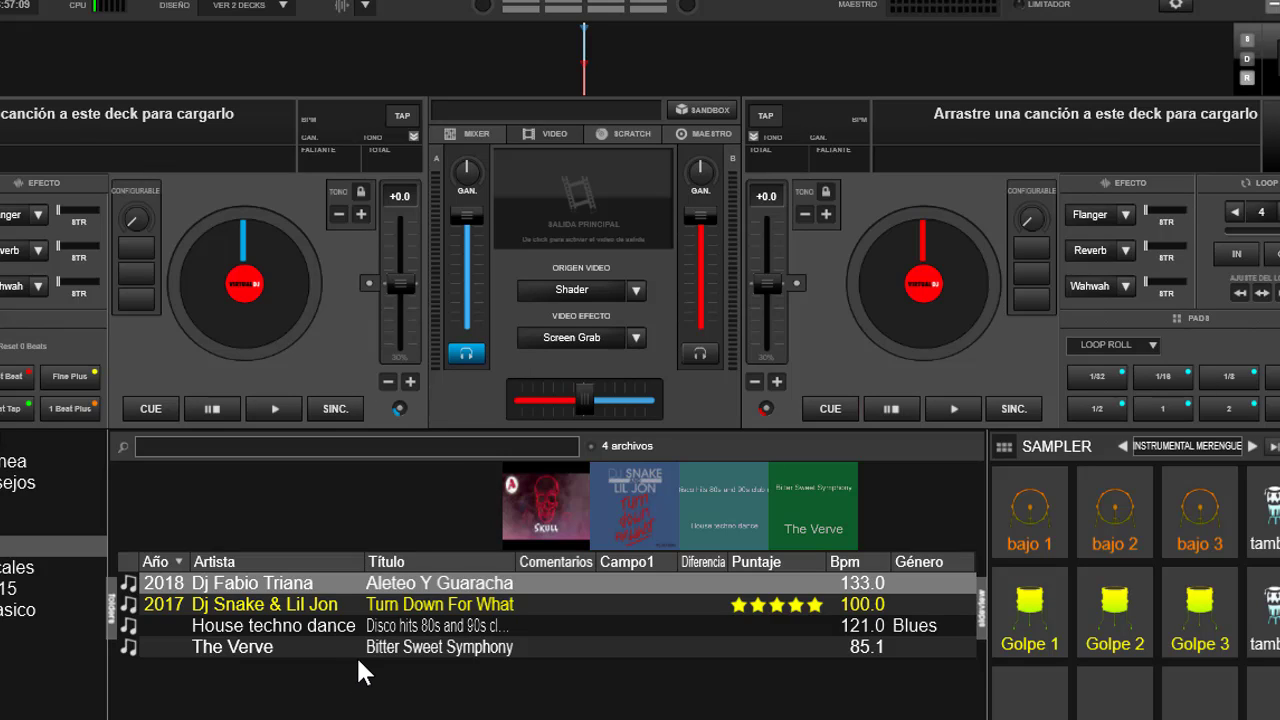
# In VirtualDJ, load the track Turn Down For What by Dj Snake & Lil Jon onto deck A.
pyautogui.click(240, 604)
pyautogui.rightClick(238, 602)
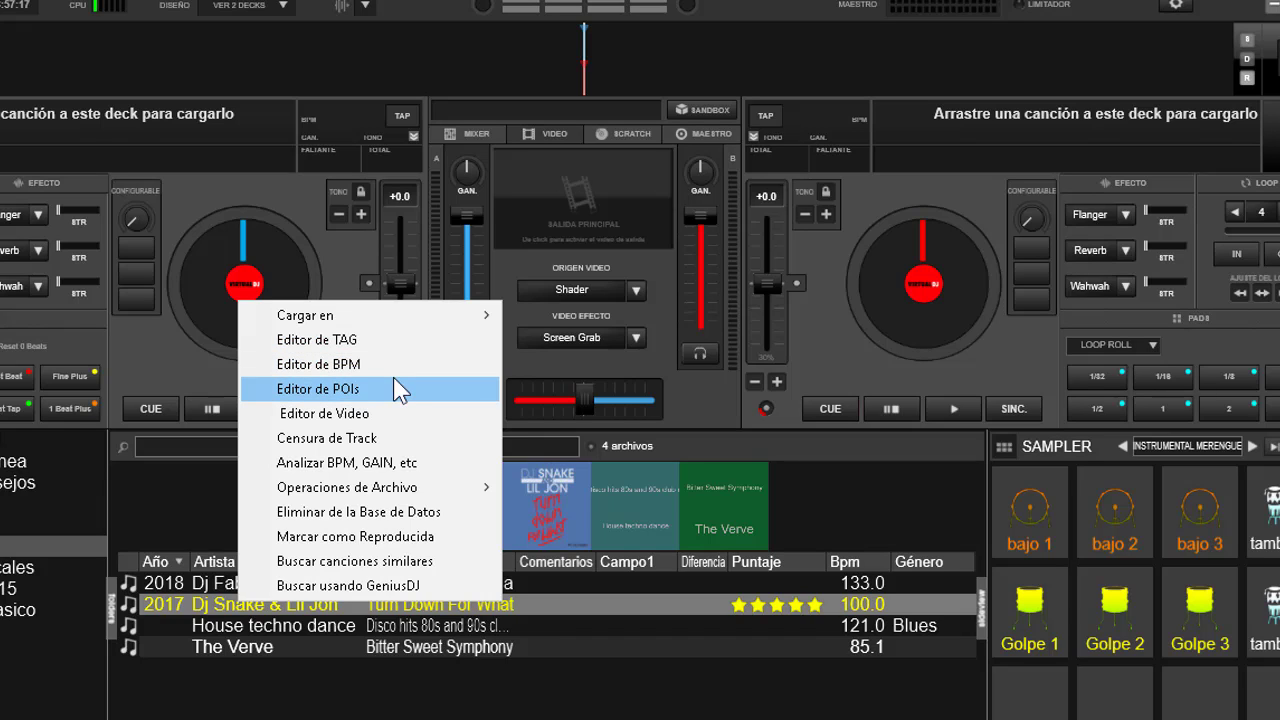
pyautogui.click(232, 604)
pyautogui.moveTo(232, 604); pyautogui.dragTo(257, 307)
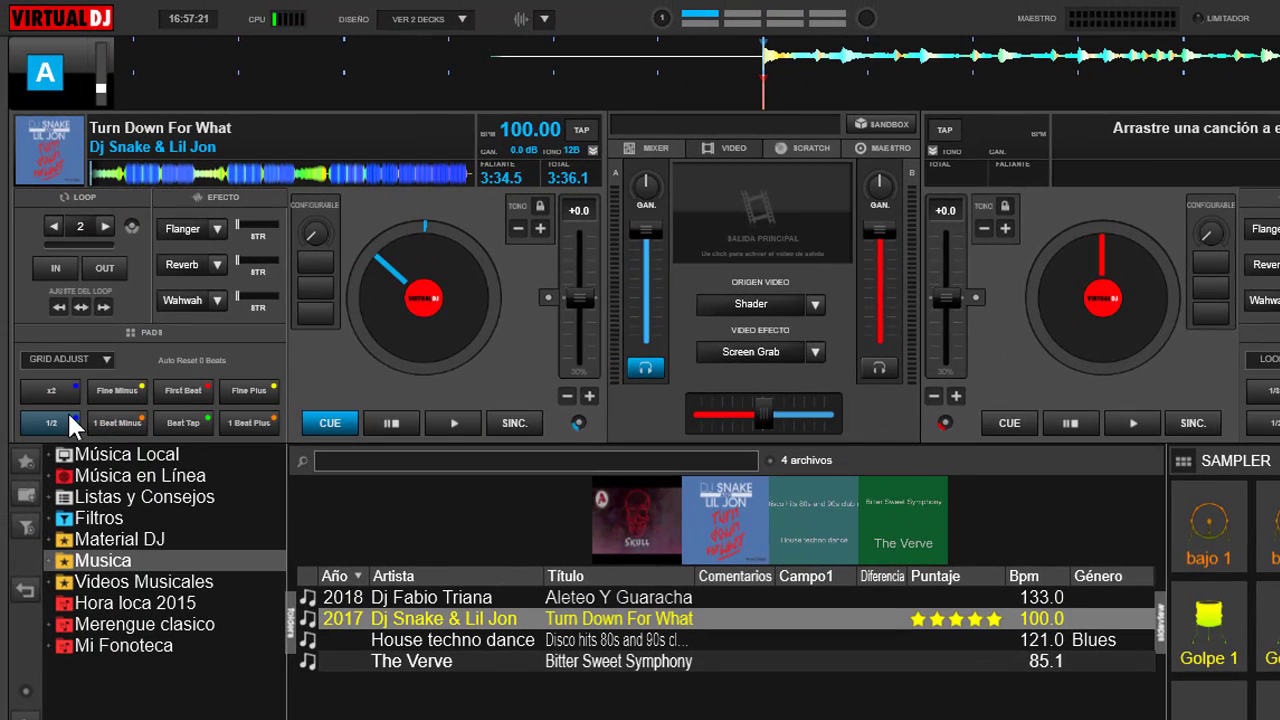
# Set deck A's pads to hotcues and store hot cue 1 where the waveform's first blue section begins.
pyautogui.click(95, 362)
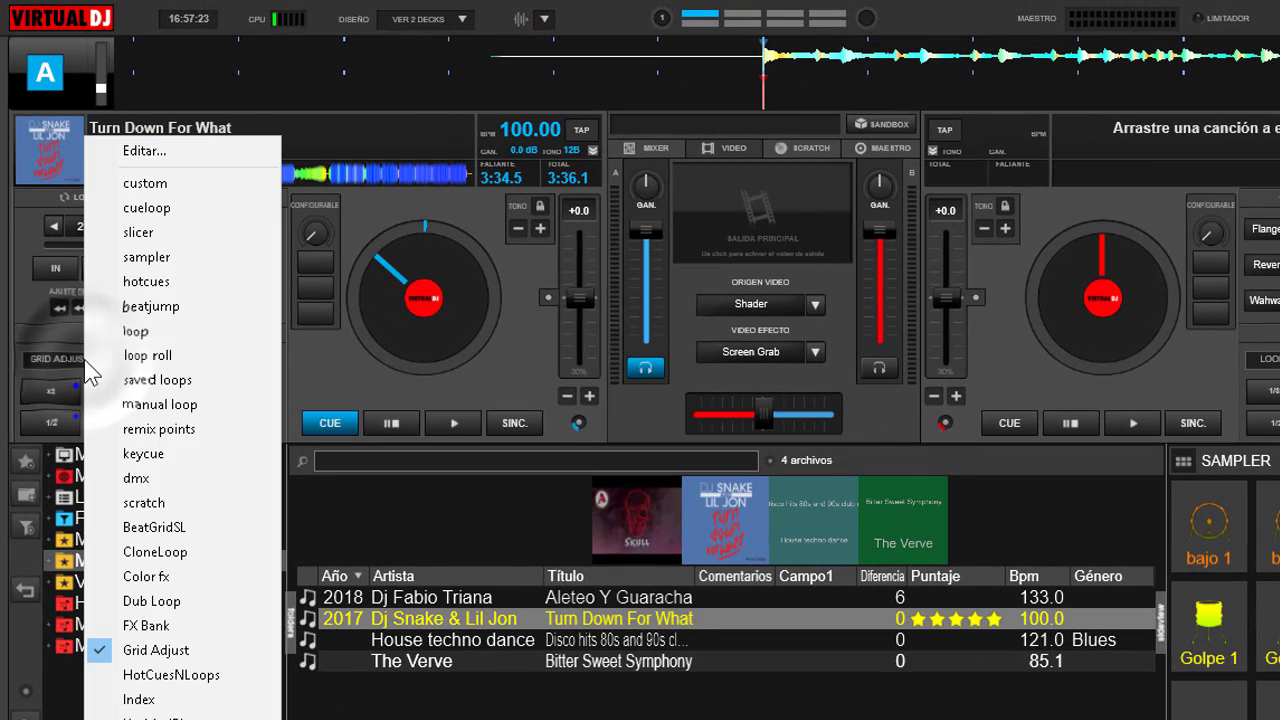
pyautogui.click(176, 282)
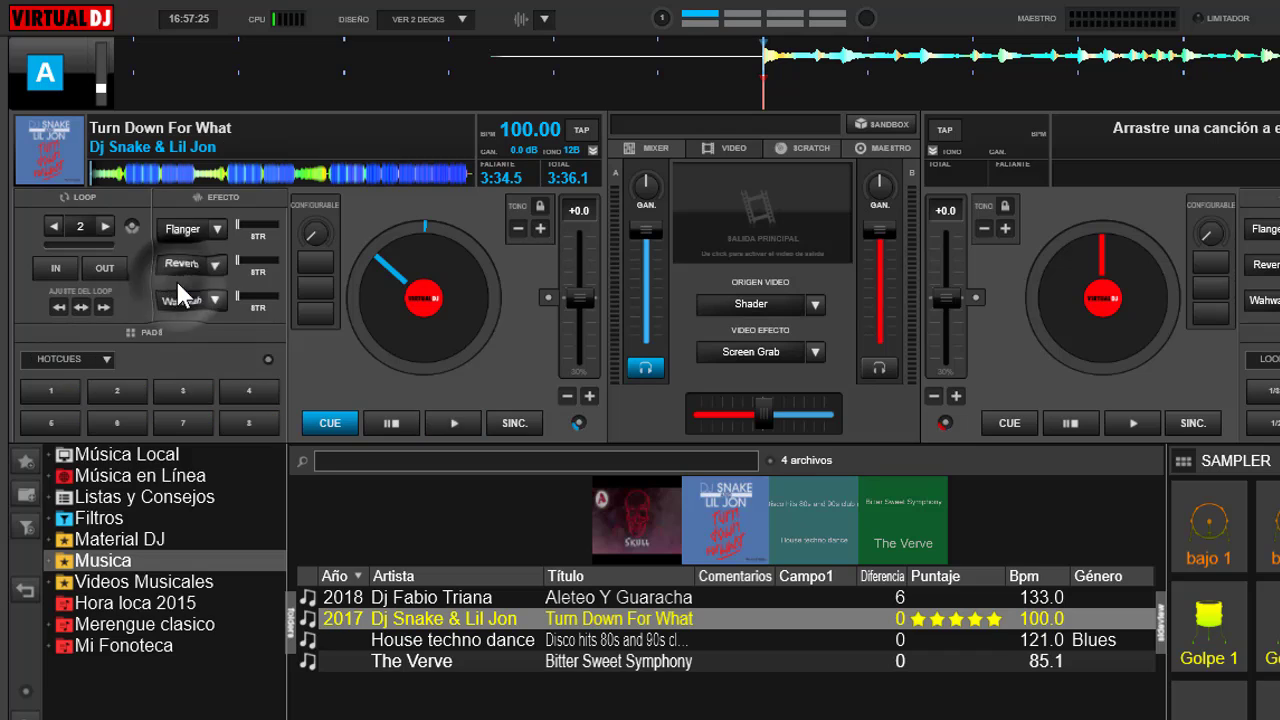
pyautogui.click(122, 167)
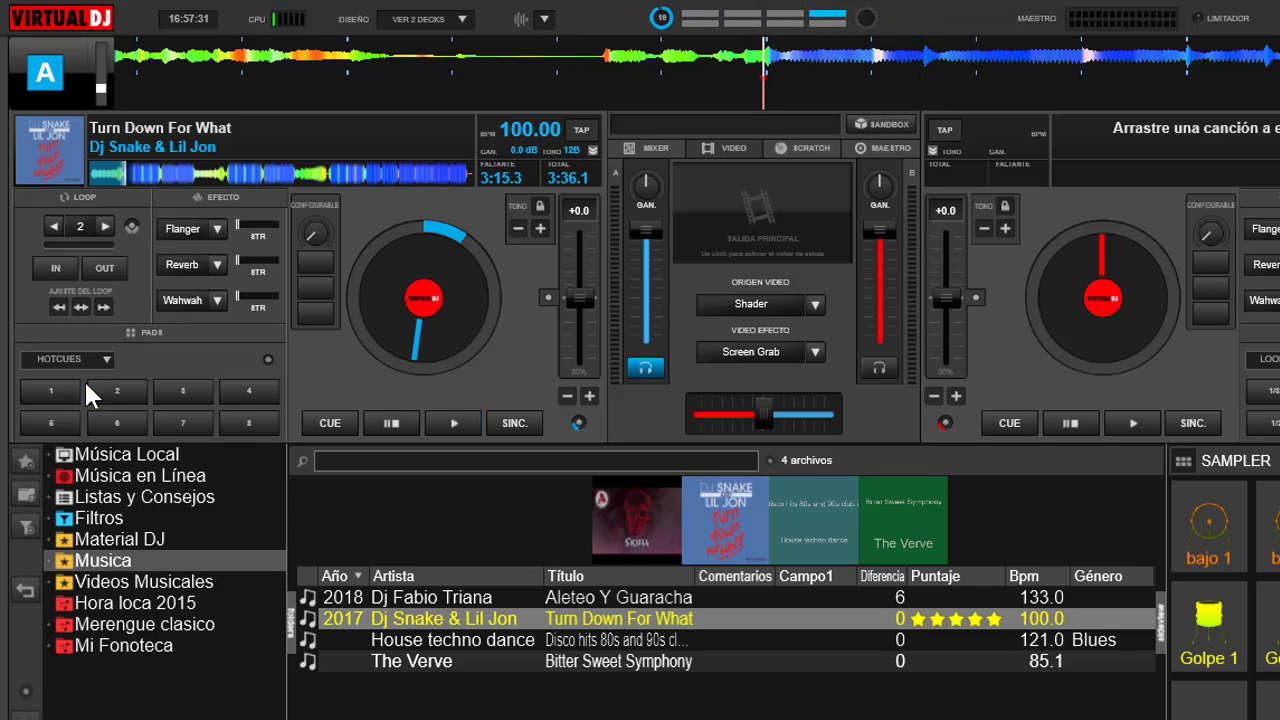
pyautogui.click(45, 386)
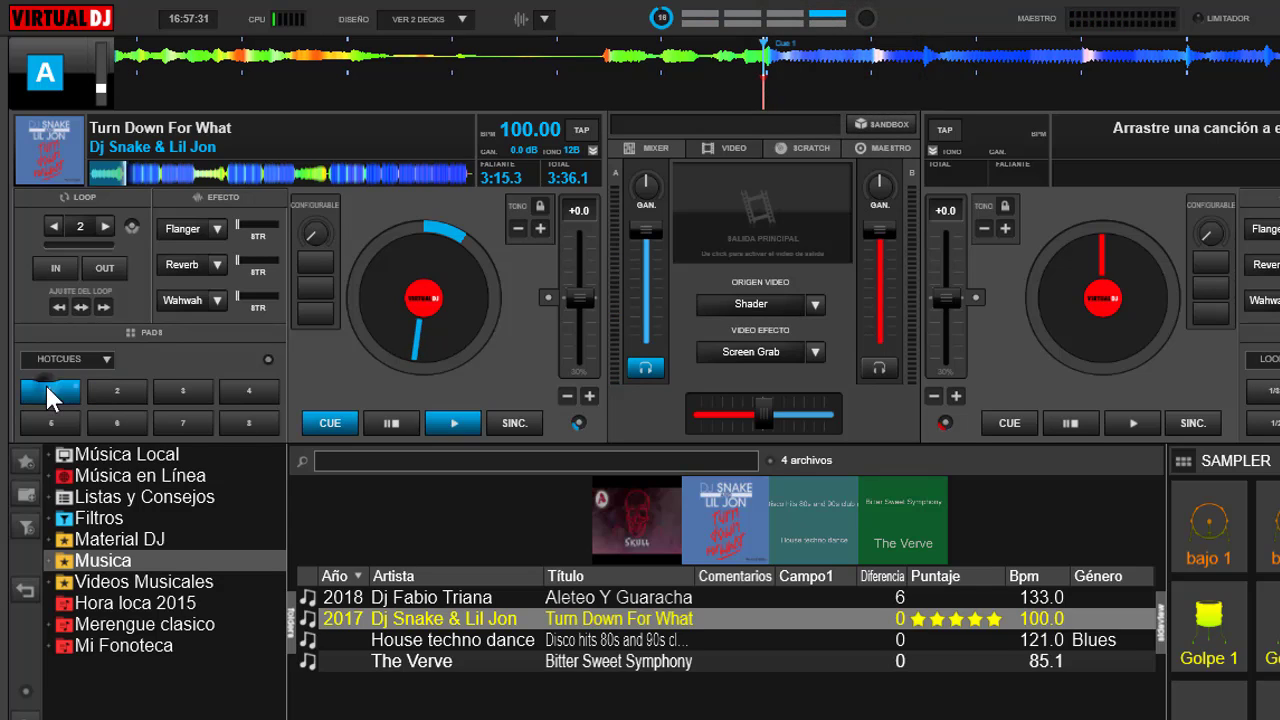
# Store hot cue 2 where the waveform's second blue section begins and stop deck A.
pyautogui.click(227, 172)
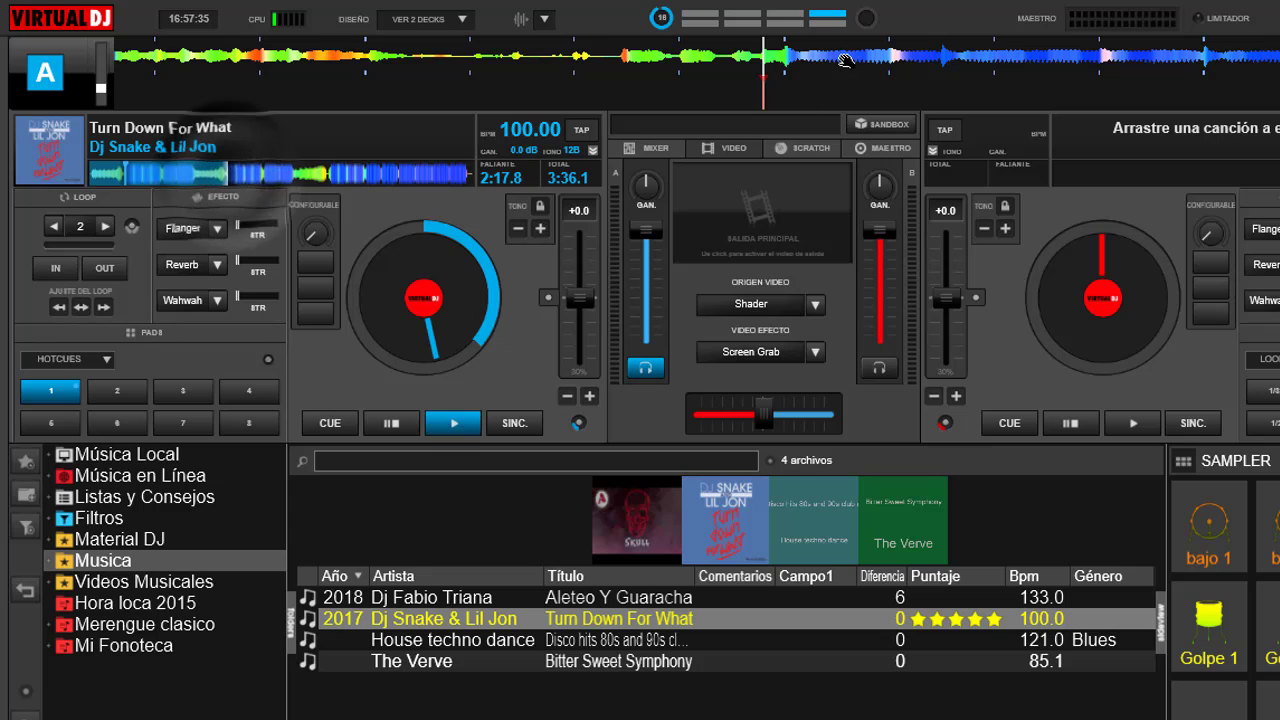
pyautogui.click(117, 391)
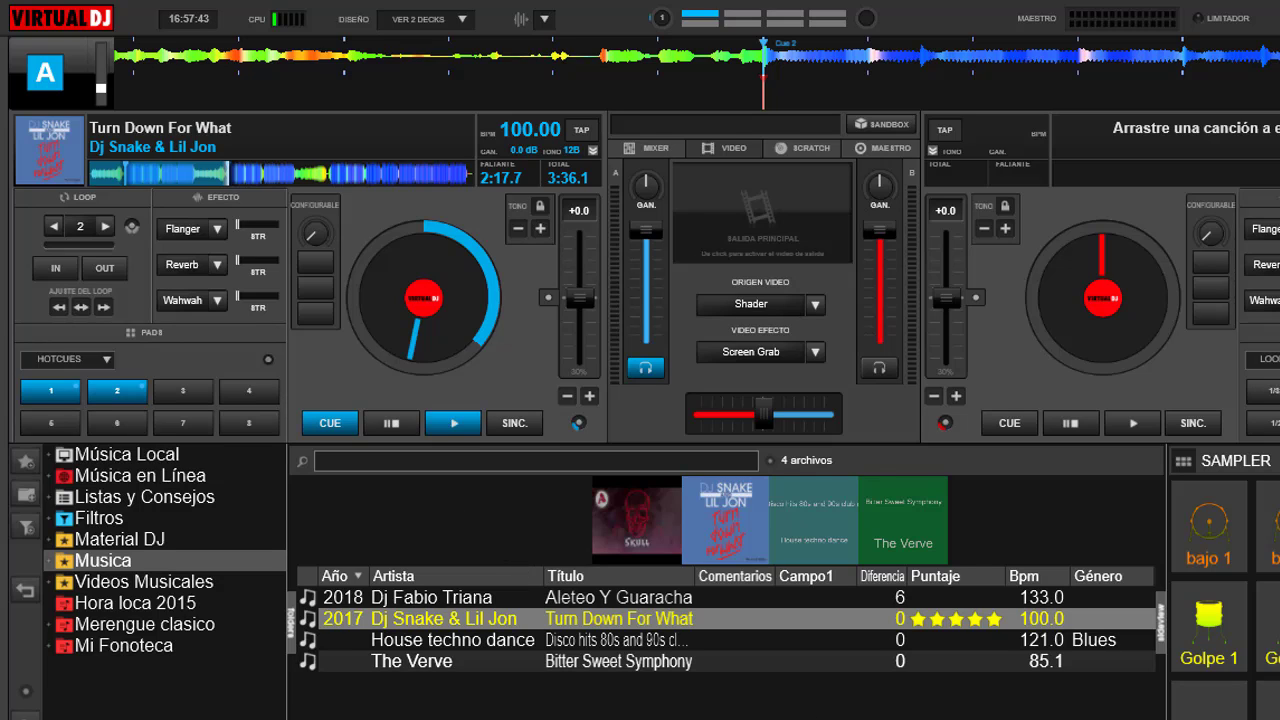
pyautogui.click(389, 423)
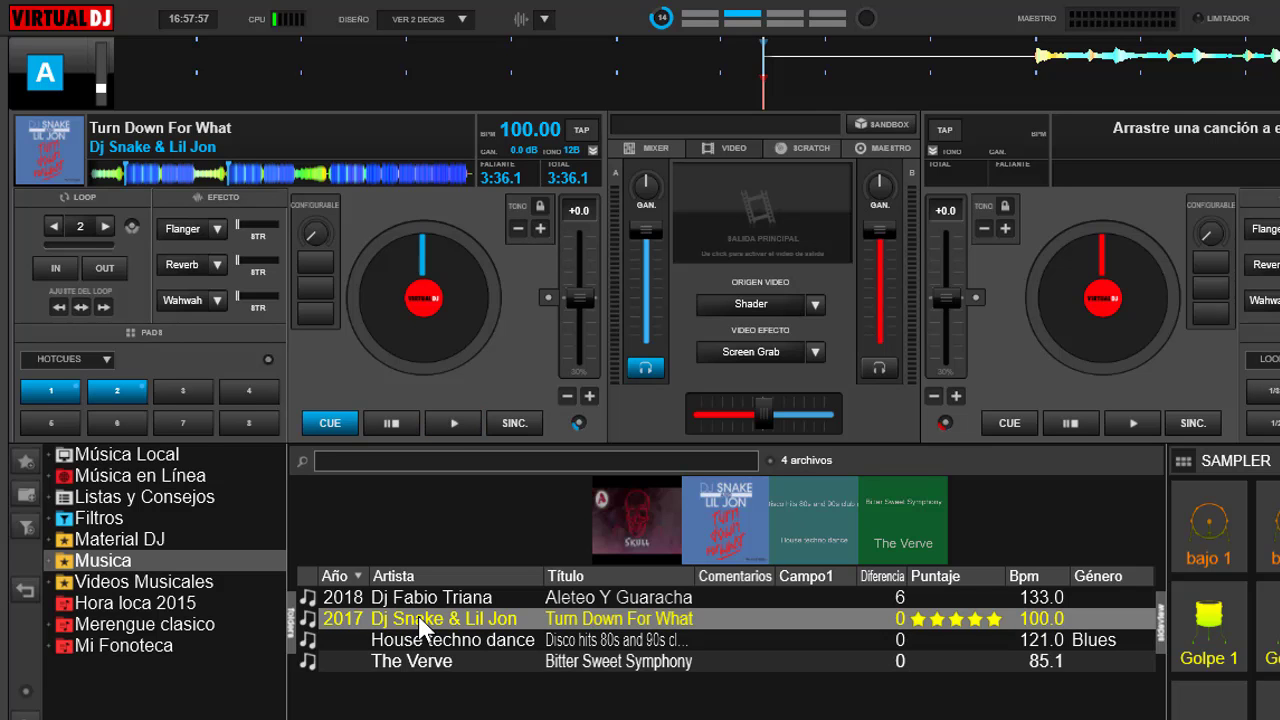
# Copy all four tracks of the Musica folder to the USB drive (F:).
pyautogui.click(434, 660)
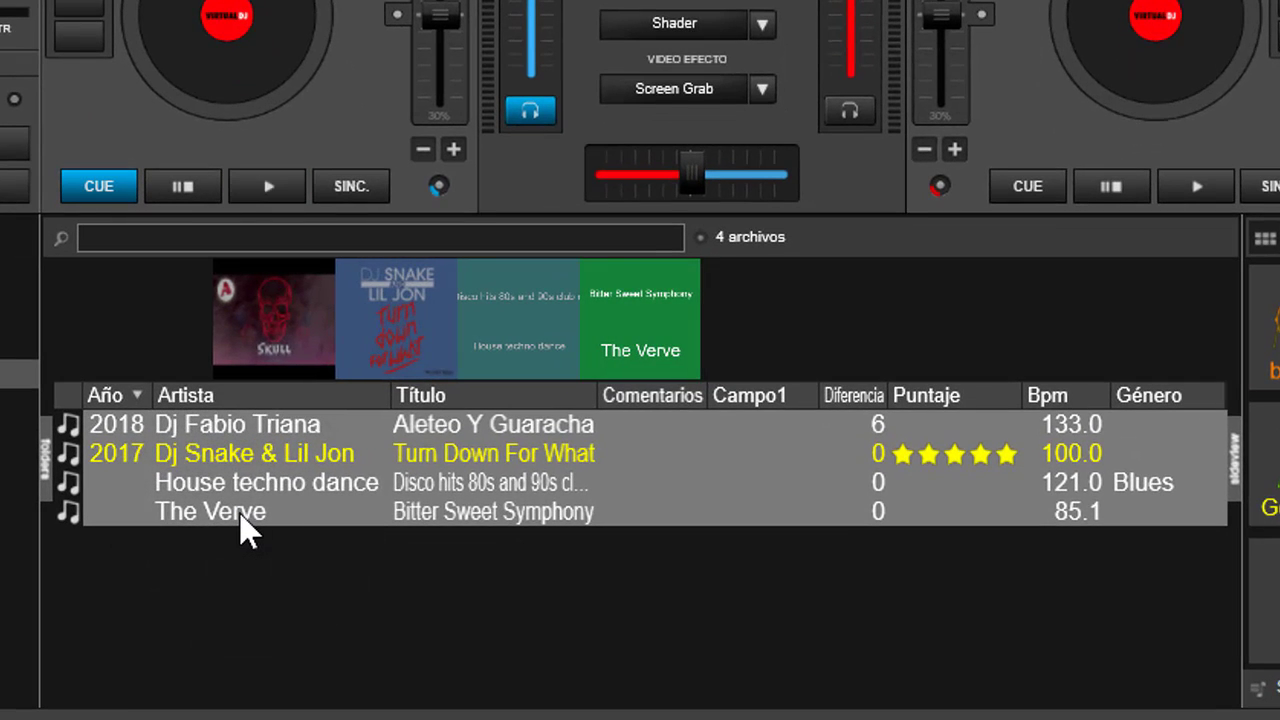
pyautogui.rightClick(230, 452)
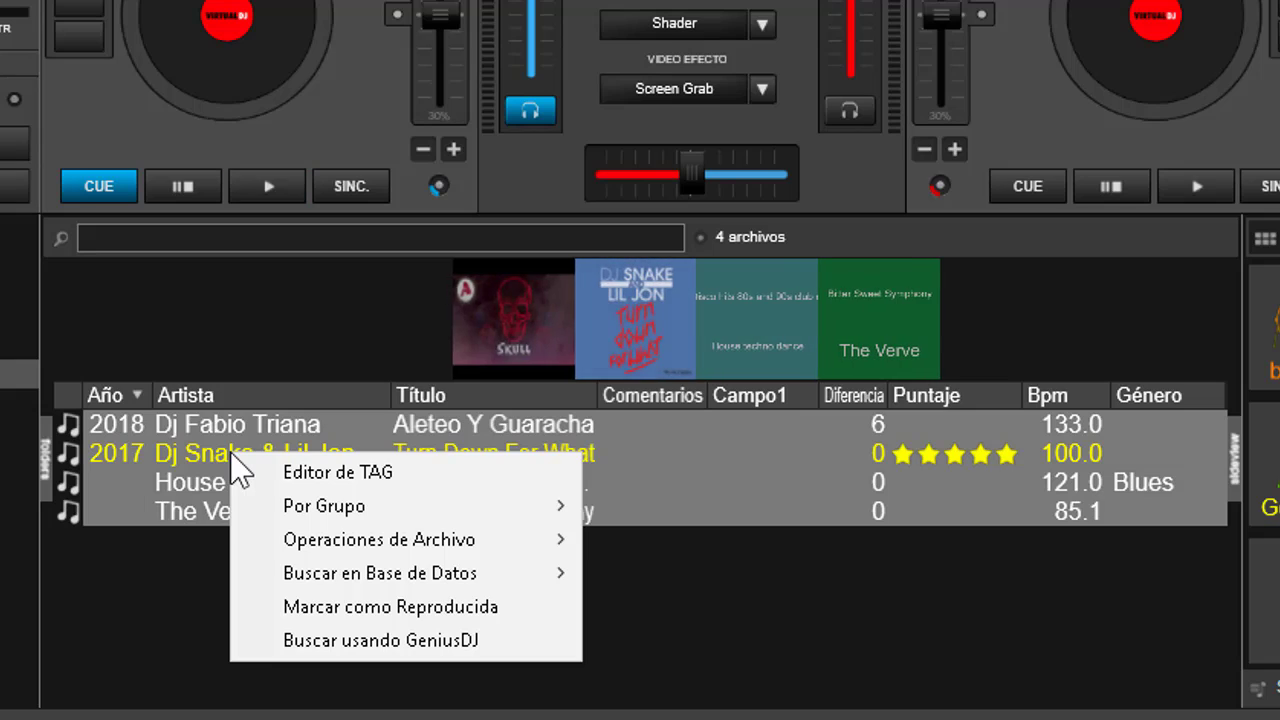
pyautogui.moveTo(429, 498)
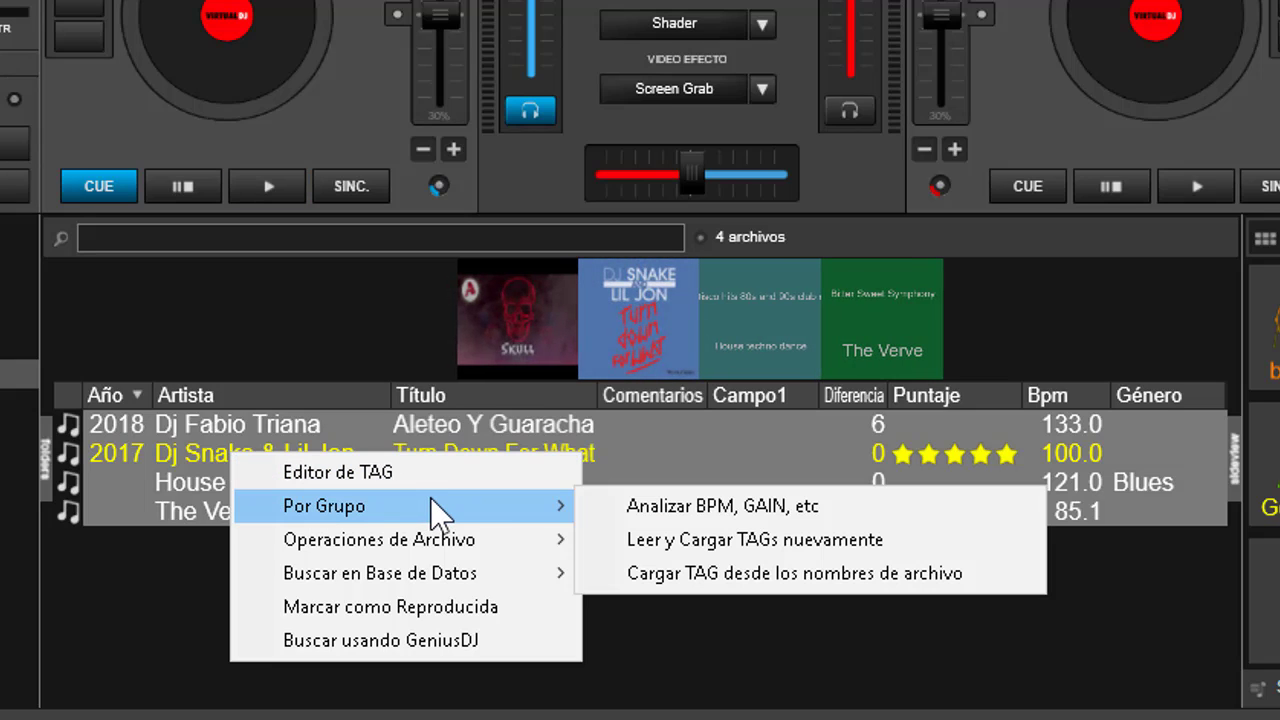
pyautogui.moveTo(475, 545)
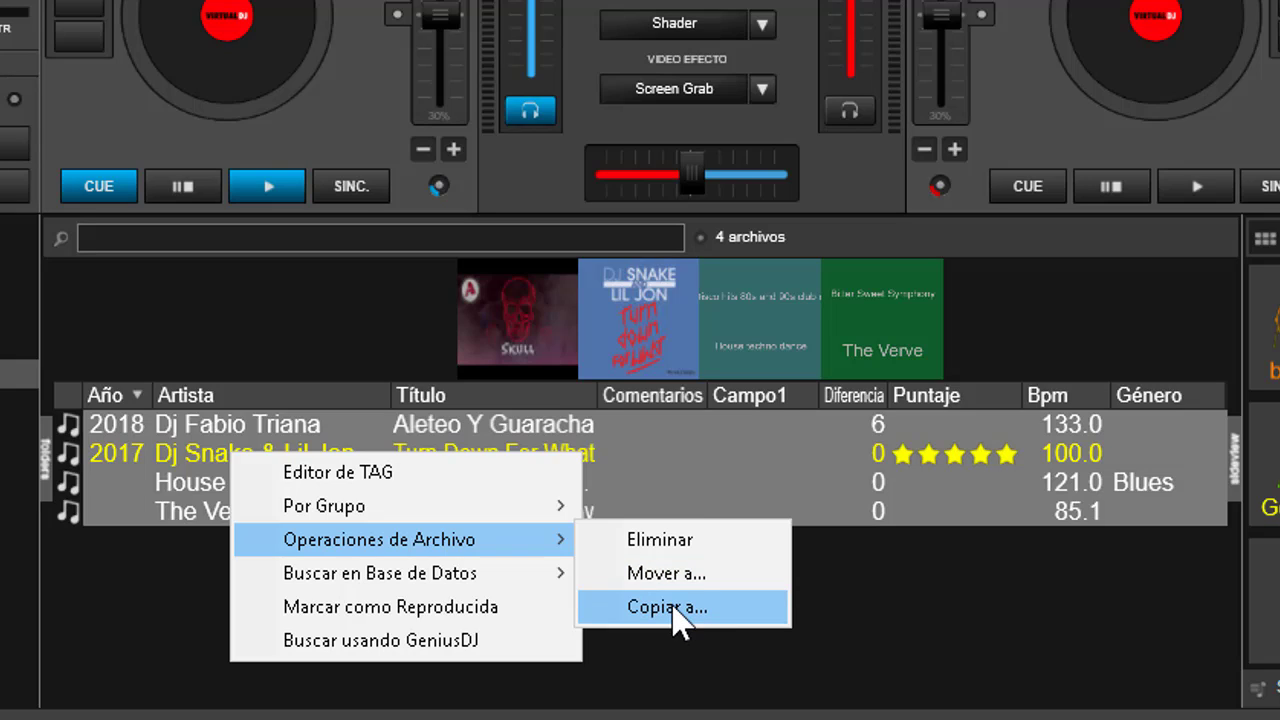
pyautogui.click(672, 609)
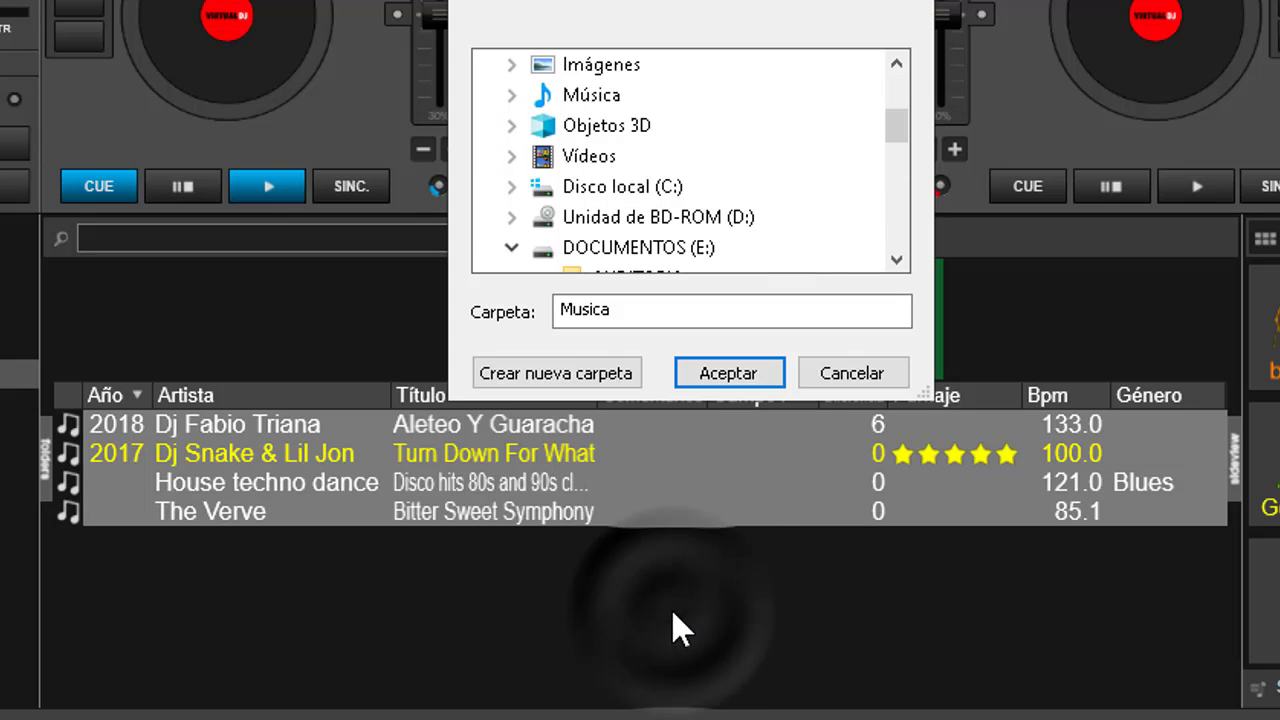
pyautogui.moveTo(895, 120); pyautogui.dragTo(906, 154)
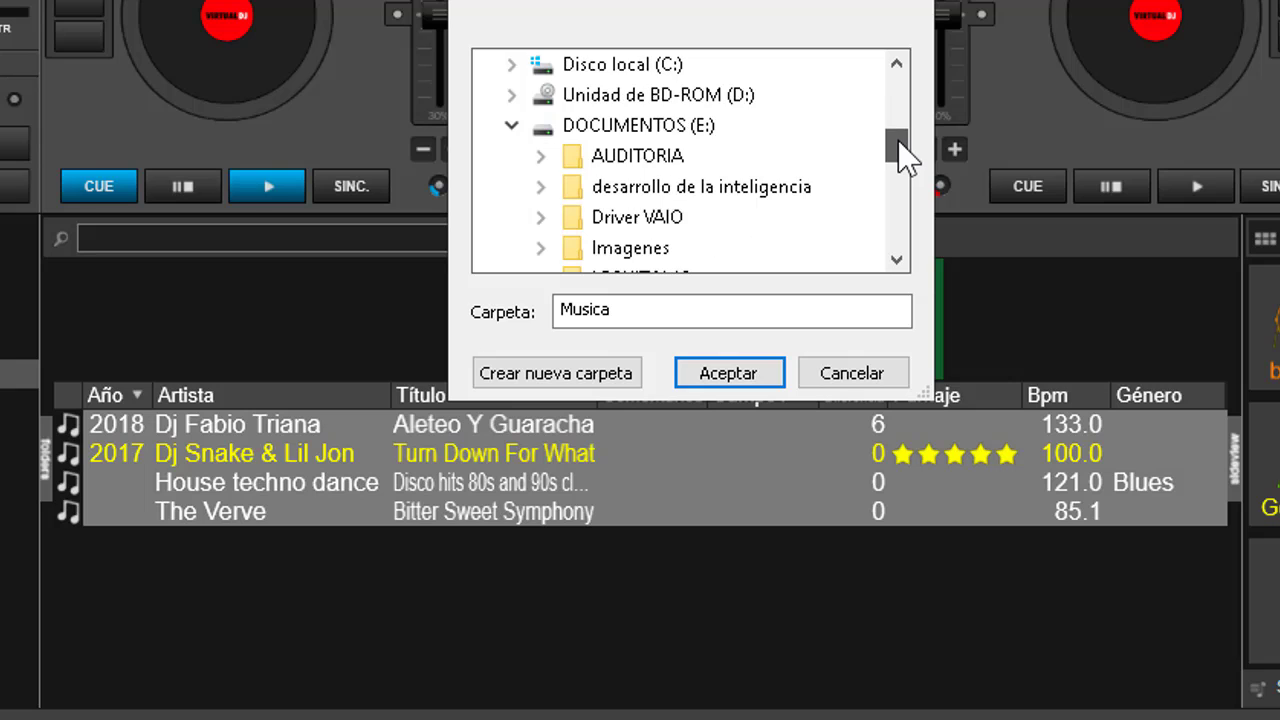
pyautogui.click(511, 126)
pyautogui.click(660, 128)
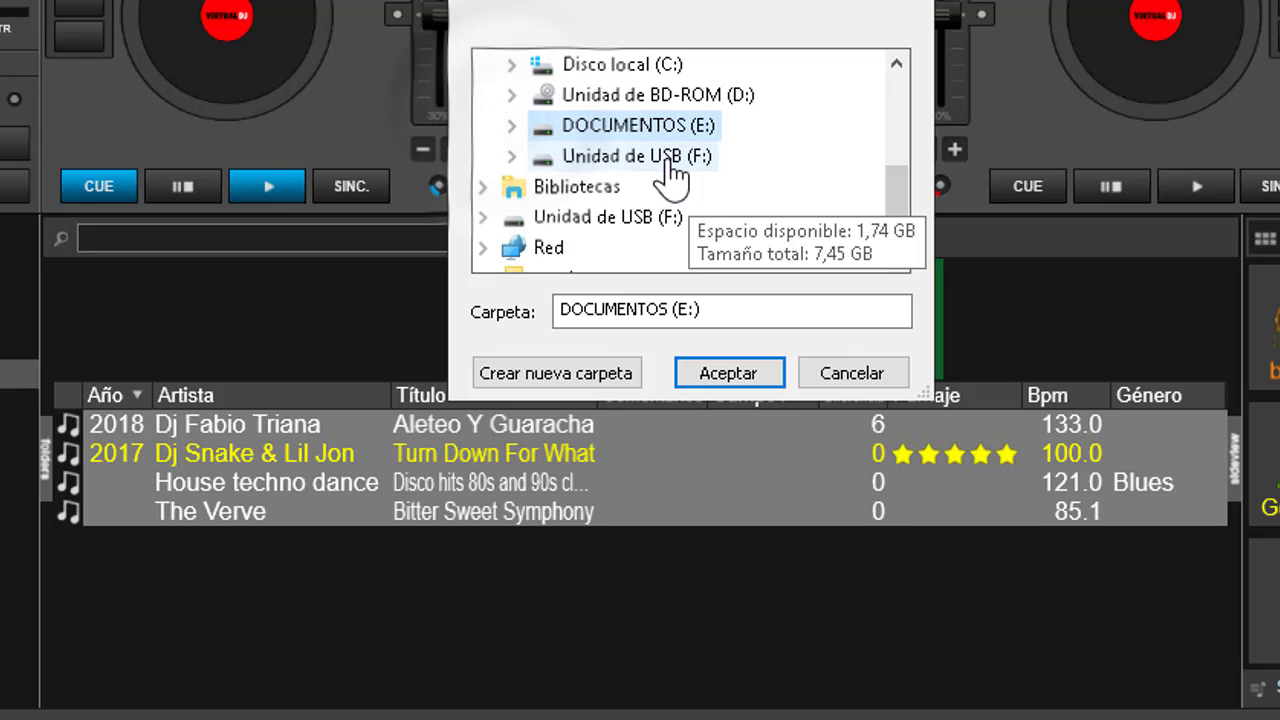
pyautogui.doubleClick(665, 156)
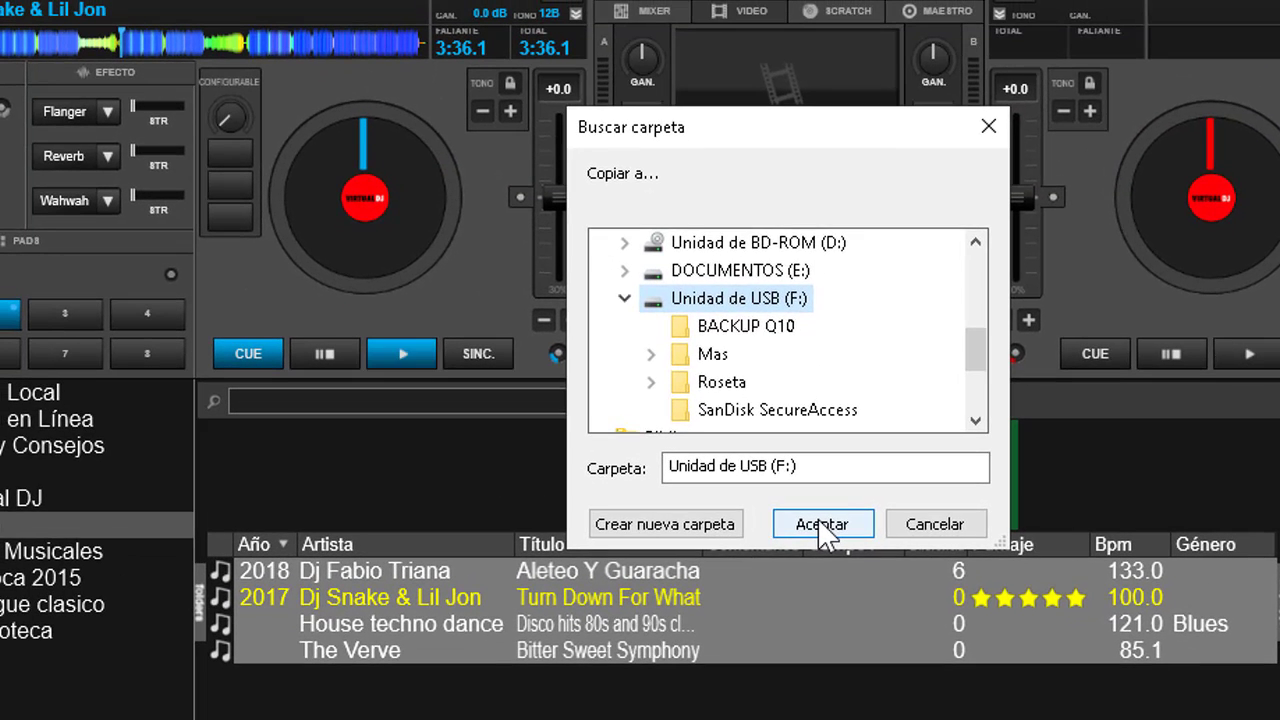
pyautogui.click(732, 380)
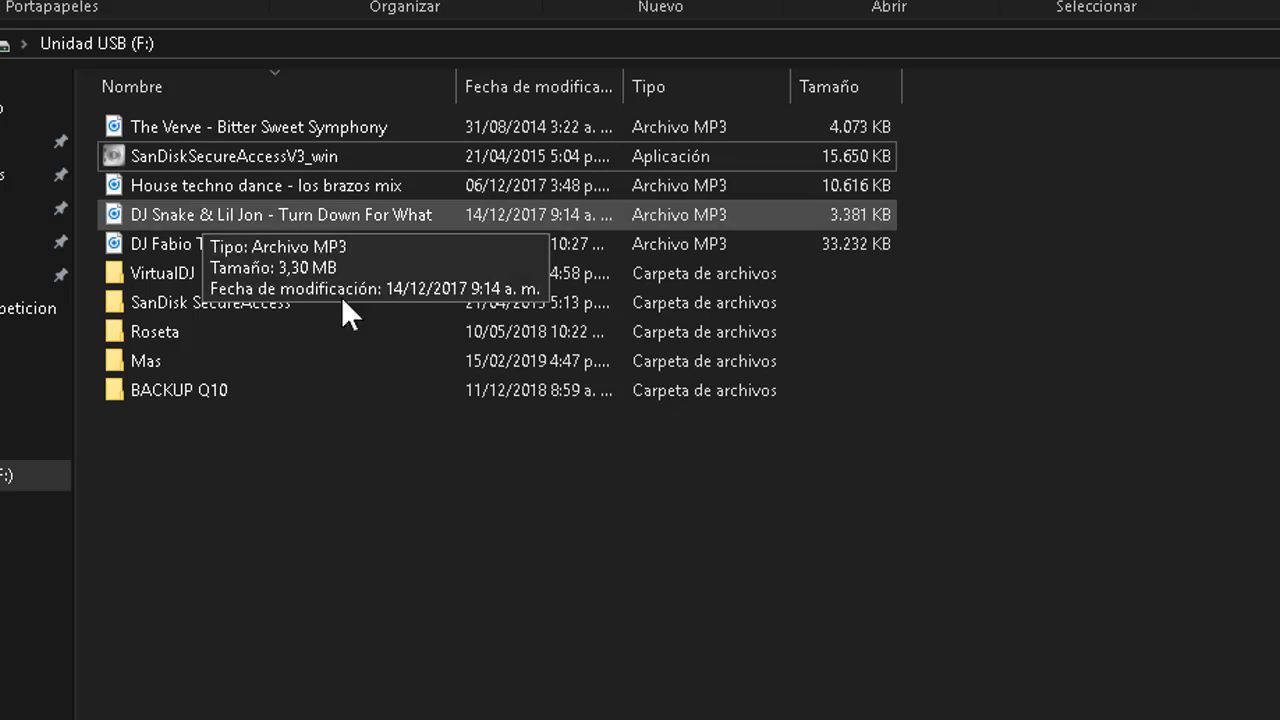
# In File Explorer, sort the USB drive's contents by type and select the four copied MP3 files.
pyautogui.rightClick(370, 512)
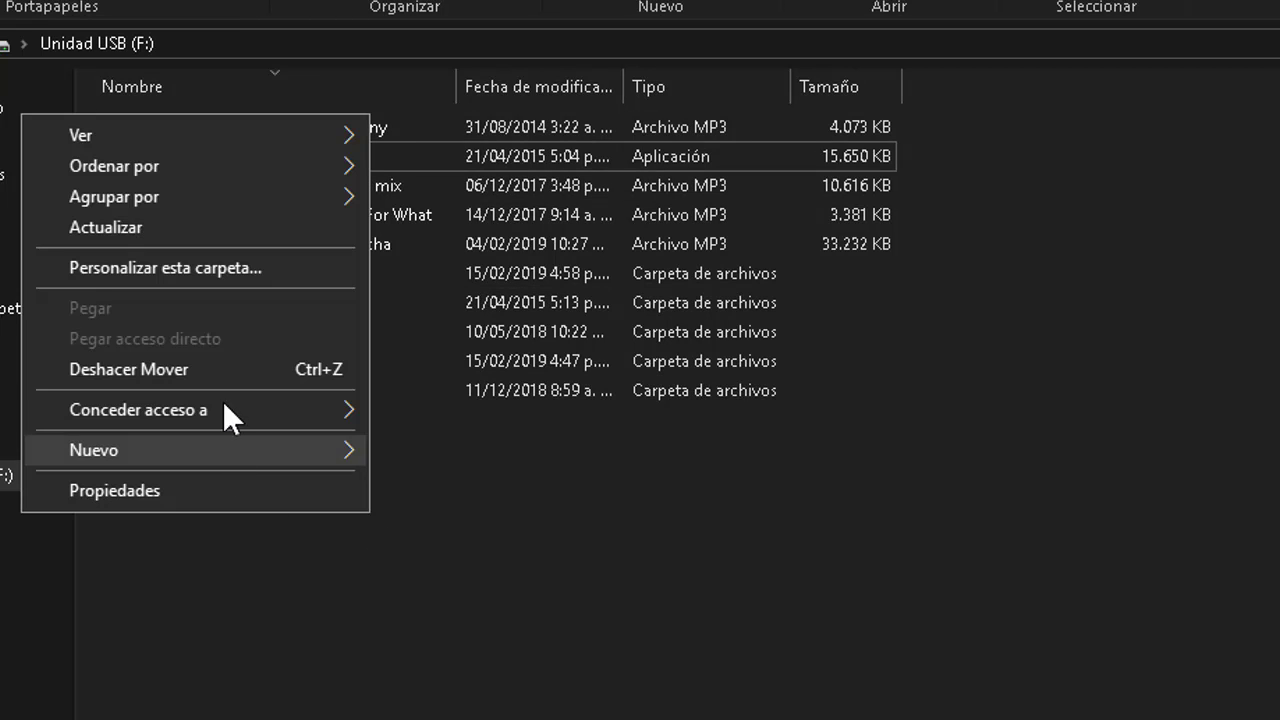
pyautogui.moveTo(225, 157)
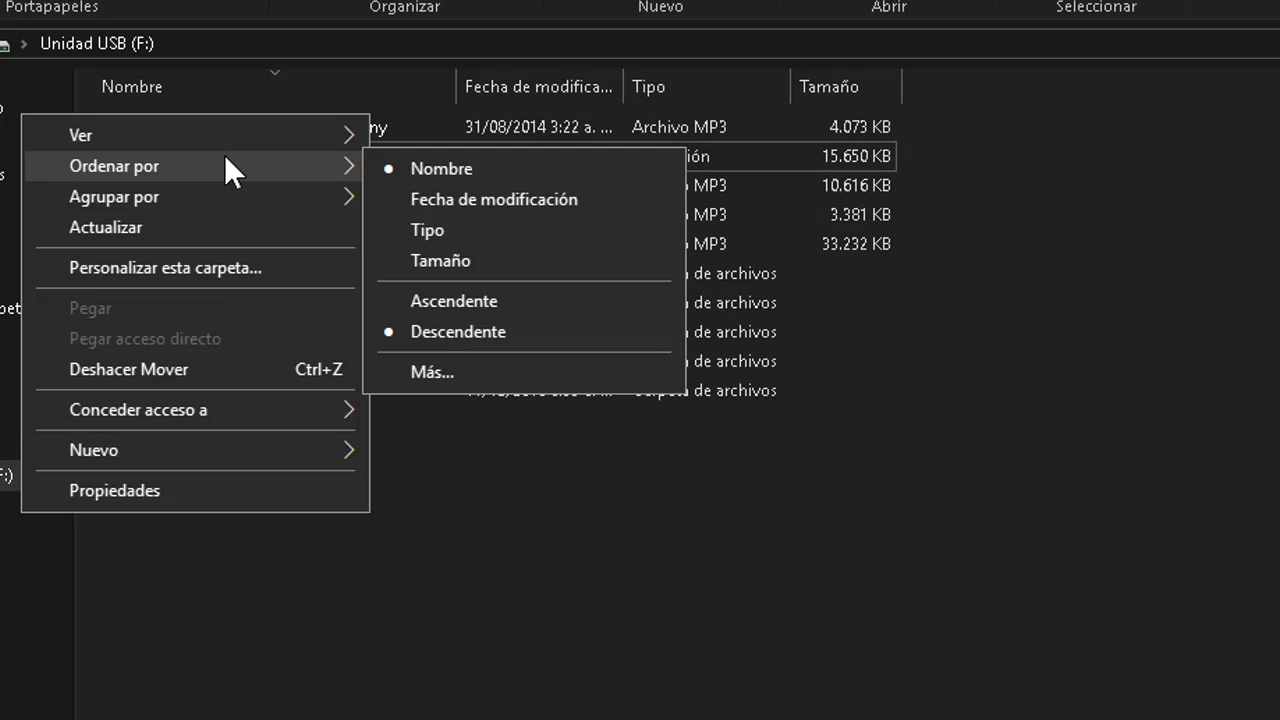
pyautogui.click(491, 226)
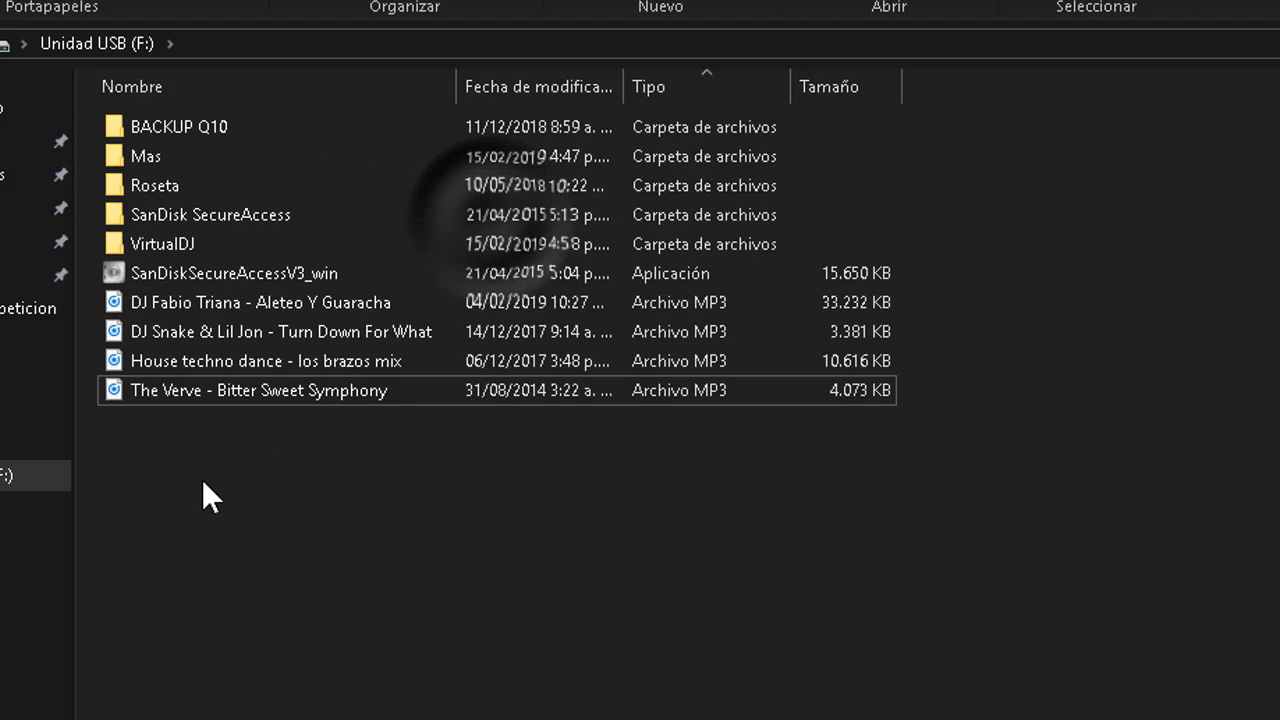
pyautogui.click(331, 533)
pyautogui.moveTo(223, 477); pyautogui.dragTo(178, 305)
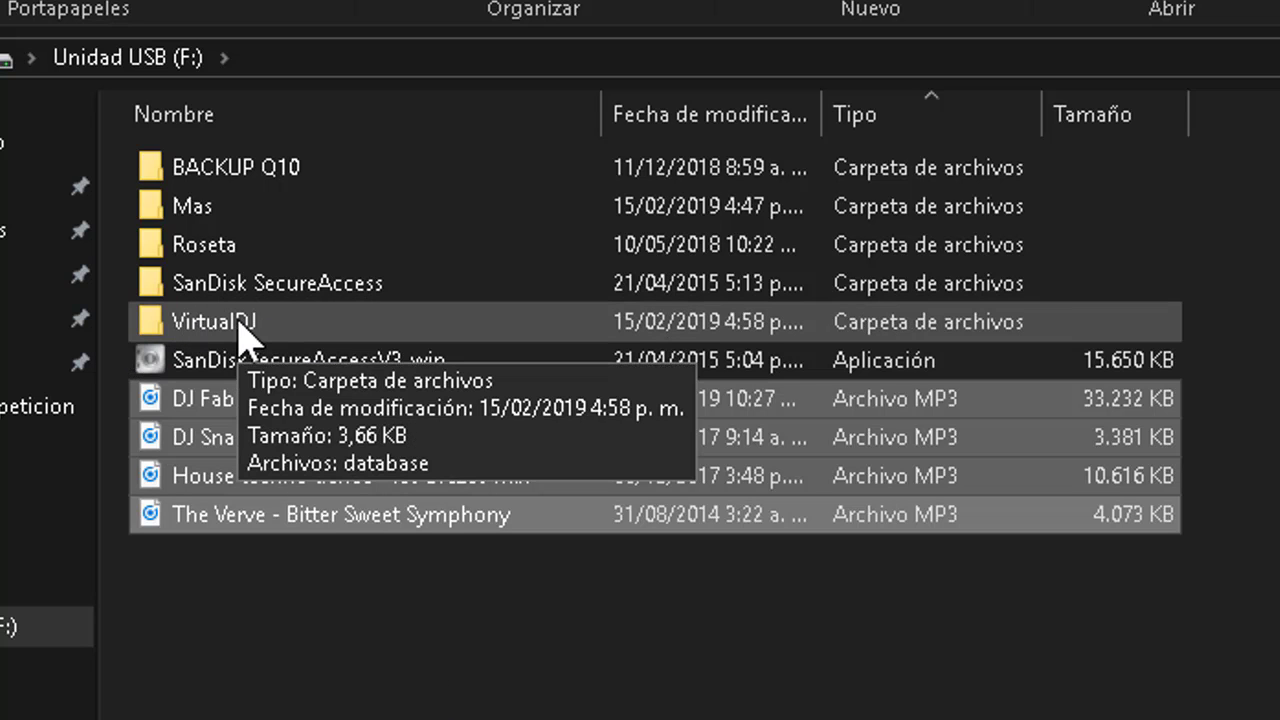
# Open the VirtualDJ folder on the USB drive to examine its contents, and return to the drive's root.
pyautogui.click(280, 700)
pyautogui.click(220, 325)
pyautogui.doubleClick(218, 332)
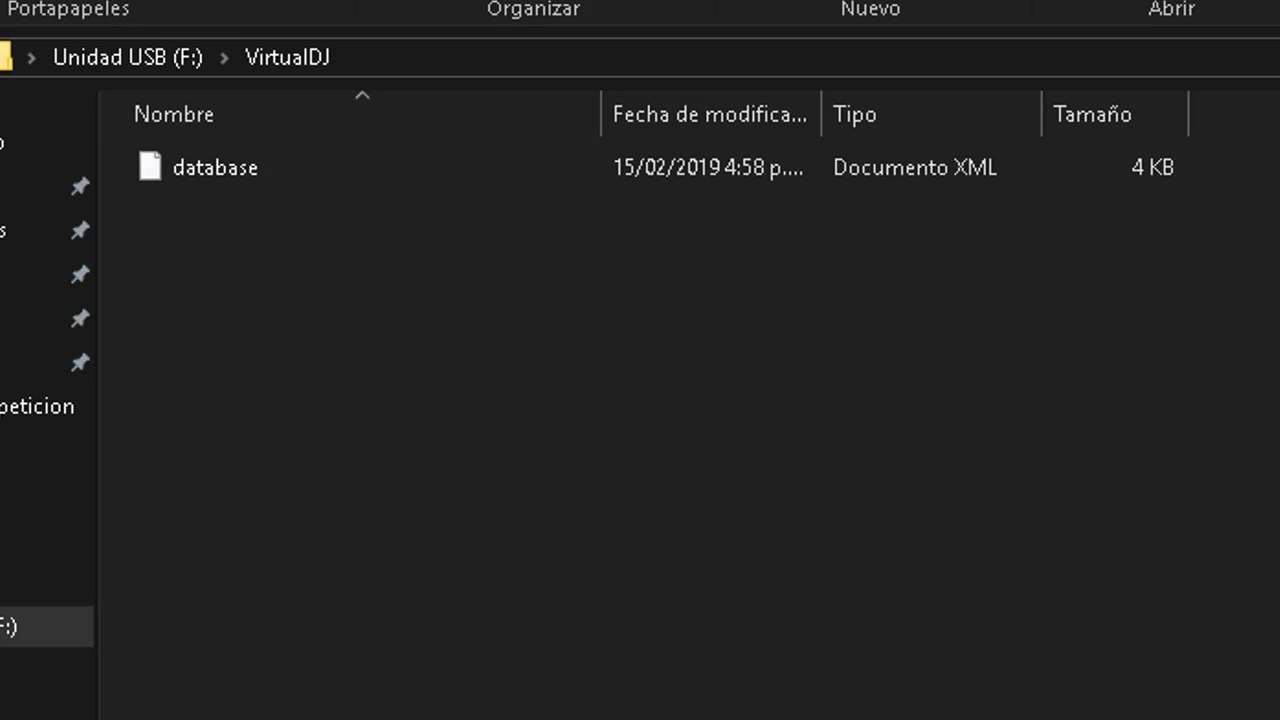
pyautogui.click(2, 57)
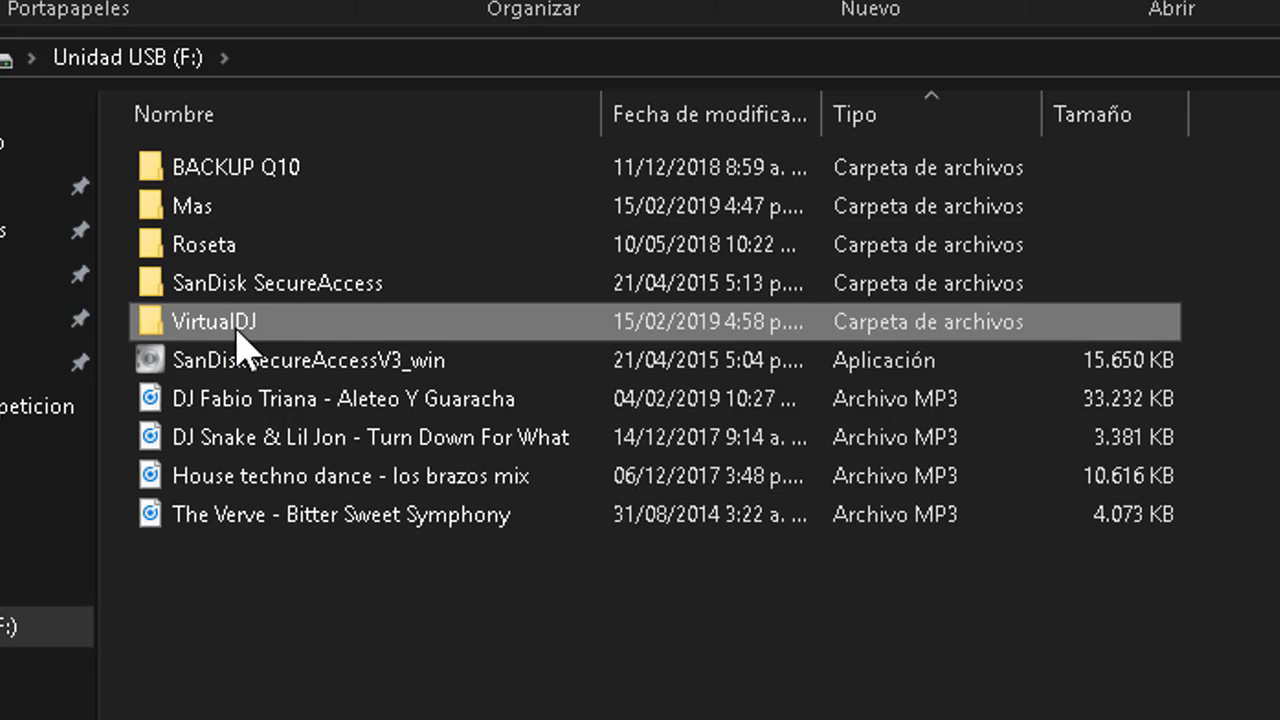
pyautogui.moveTo(240, 330)
pyautogui.moveTo(190, 332)
pyautogui.moveTo(318, 335)
# In VirtualDJ, browse the local hard drives under Música Local and list the tracks on Unidad de USB (F:).
pyautogui.click(470, 685)
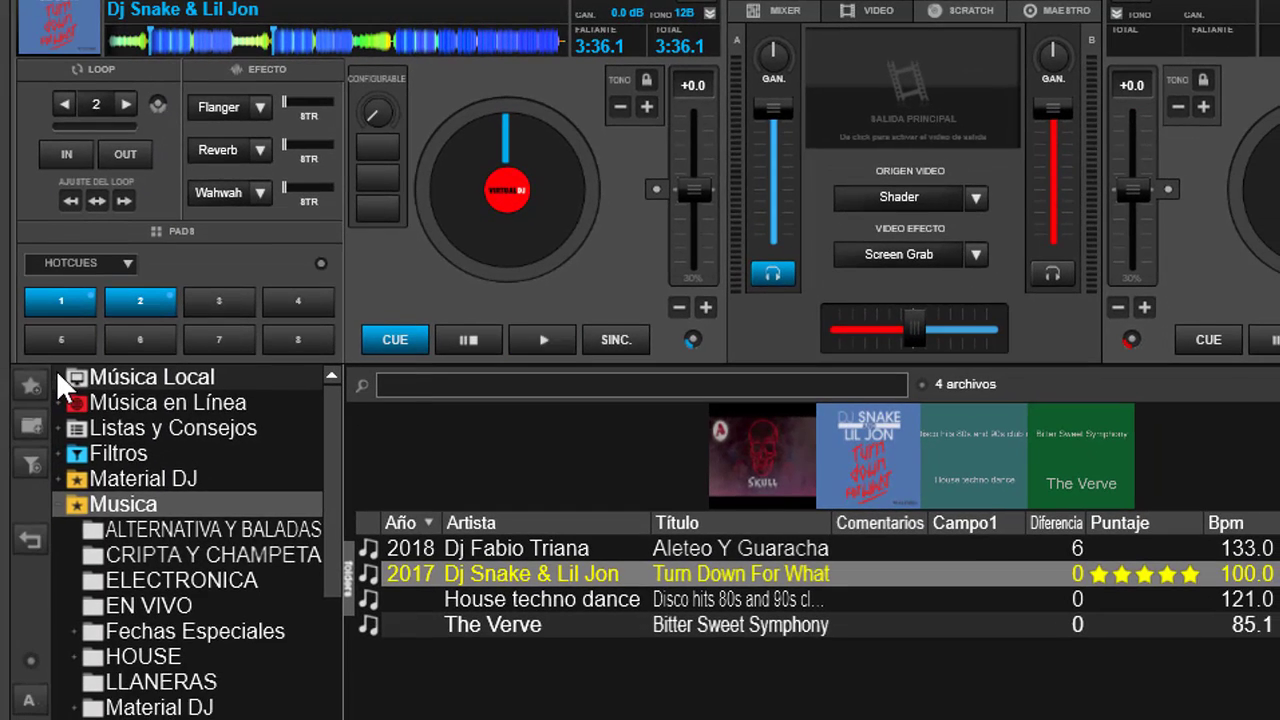
pyautogui.click(58, 375)
pyautogui.click(128, 455)
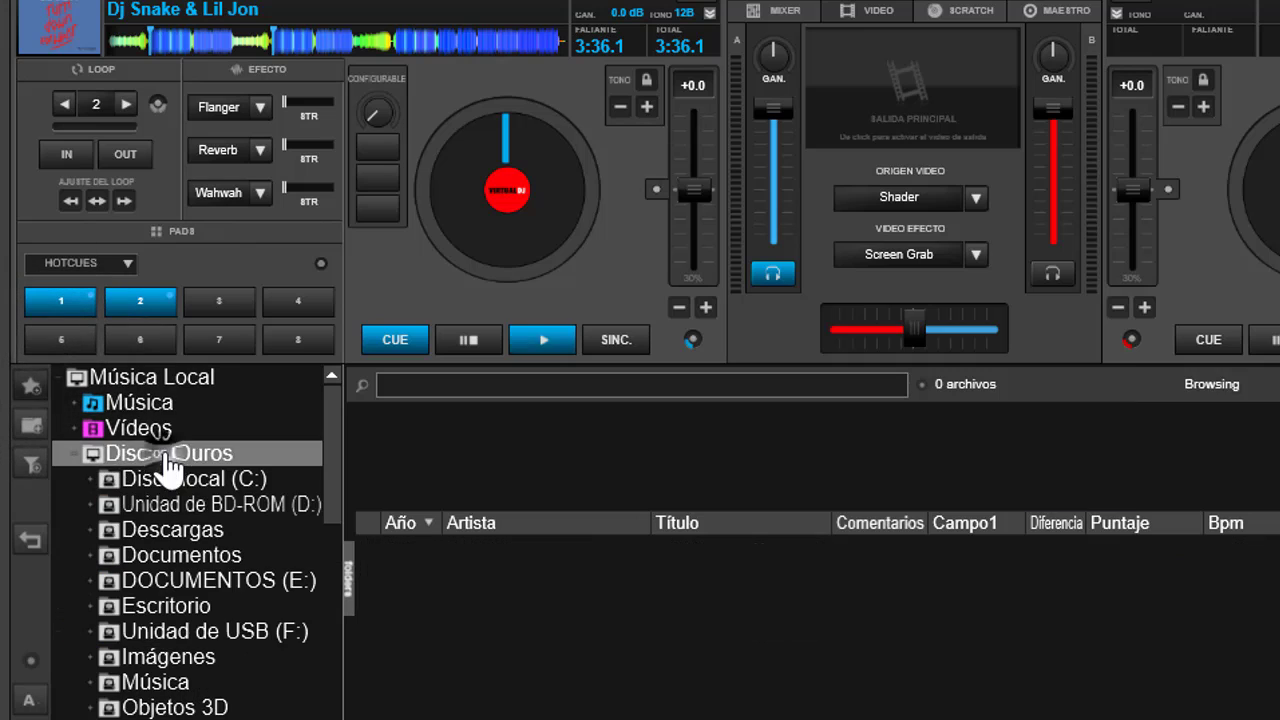
pyautogui.scroll(-4, 337, 491)
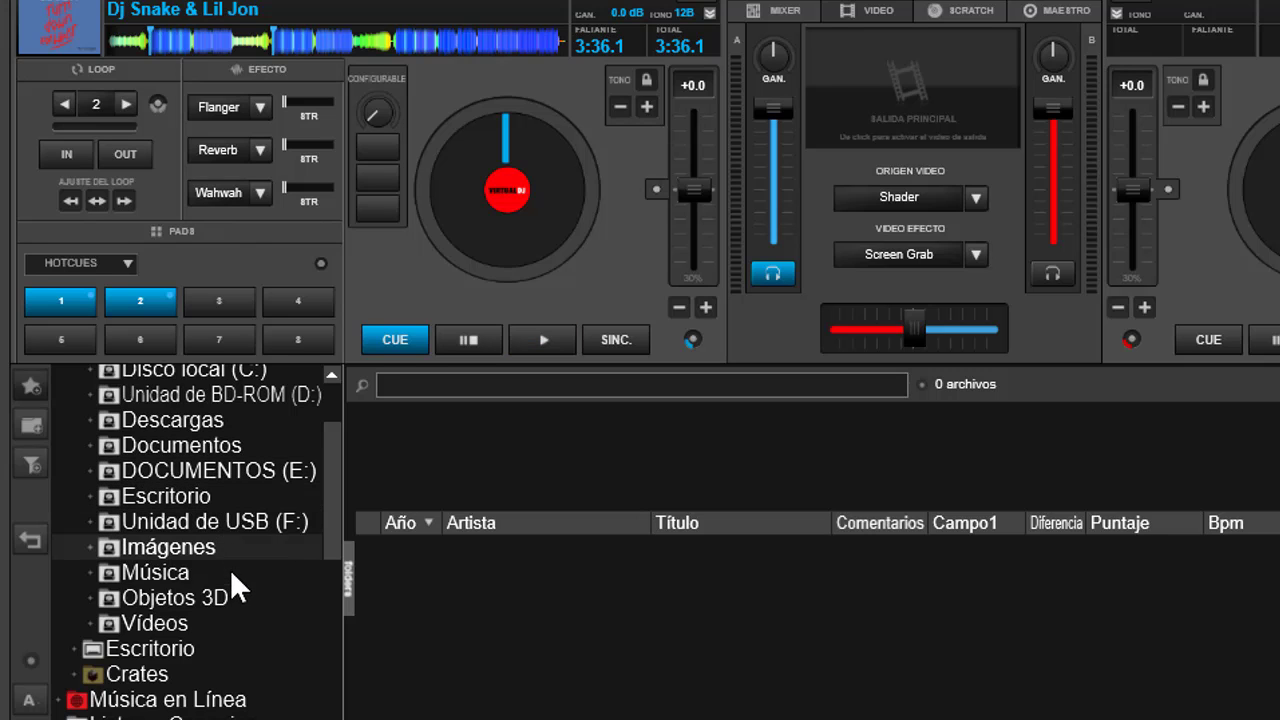
pyautogui.click(215, 522)
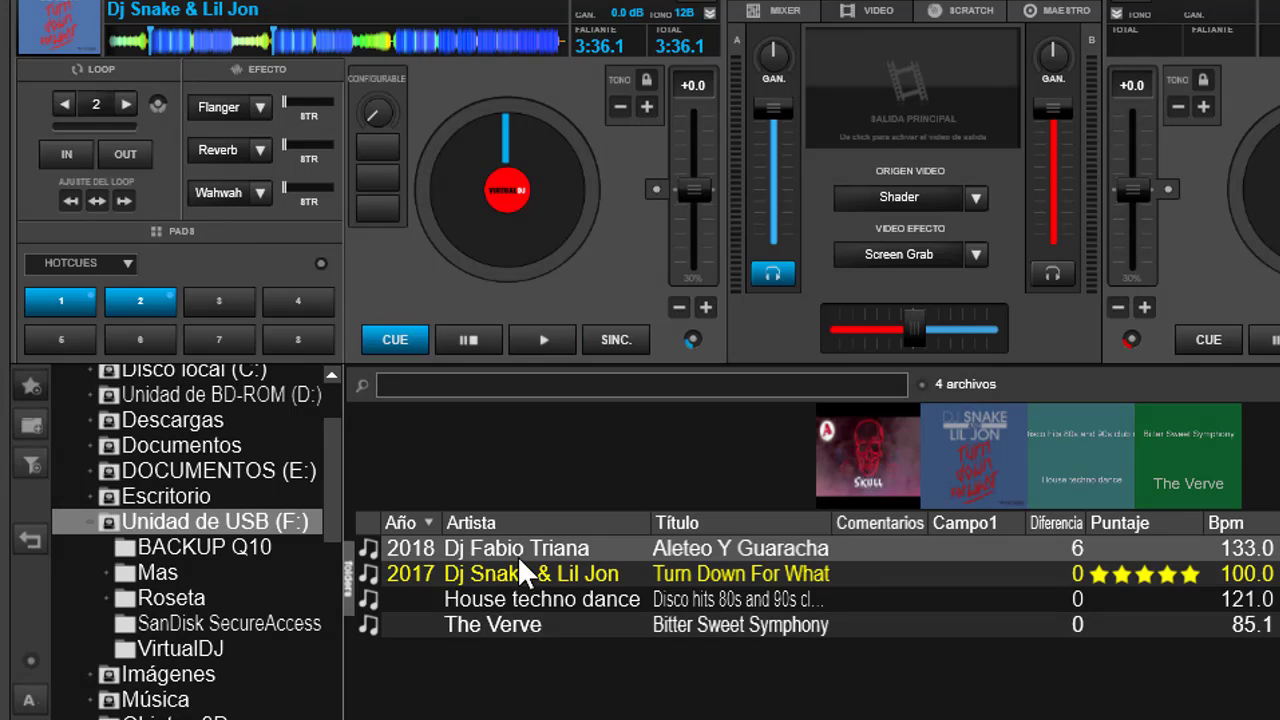
# Load Bitter Sweet Symphony from the USB drive onto deck A, and replace it with the USB copy of Turn Down For What.
pyautogui.moveTo(520, 616); pyautogui.dragTo(491, 223)
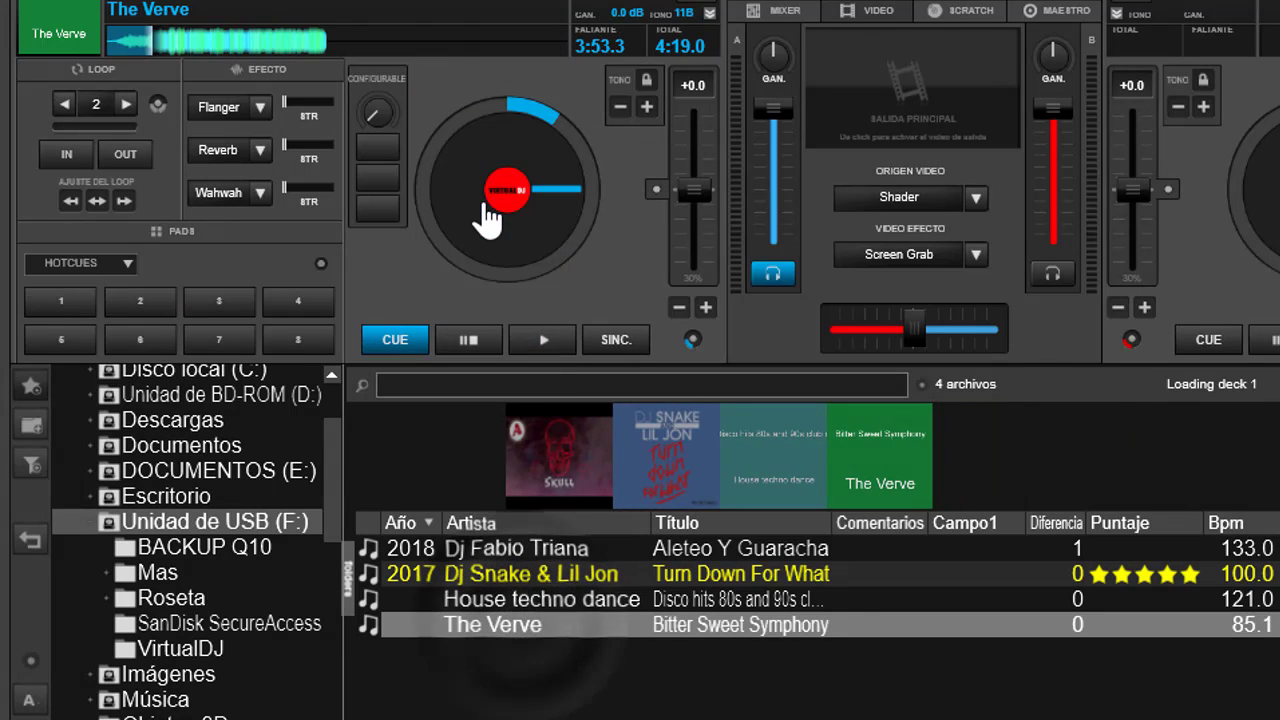
pyautogui.click(514, 573)
pyautogui.moveTo(513, 571); pyautogui.dragTo(491, 209)
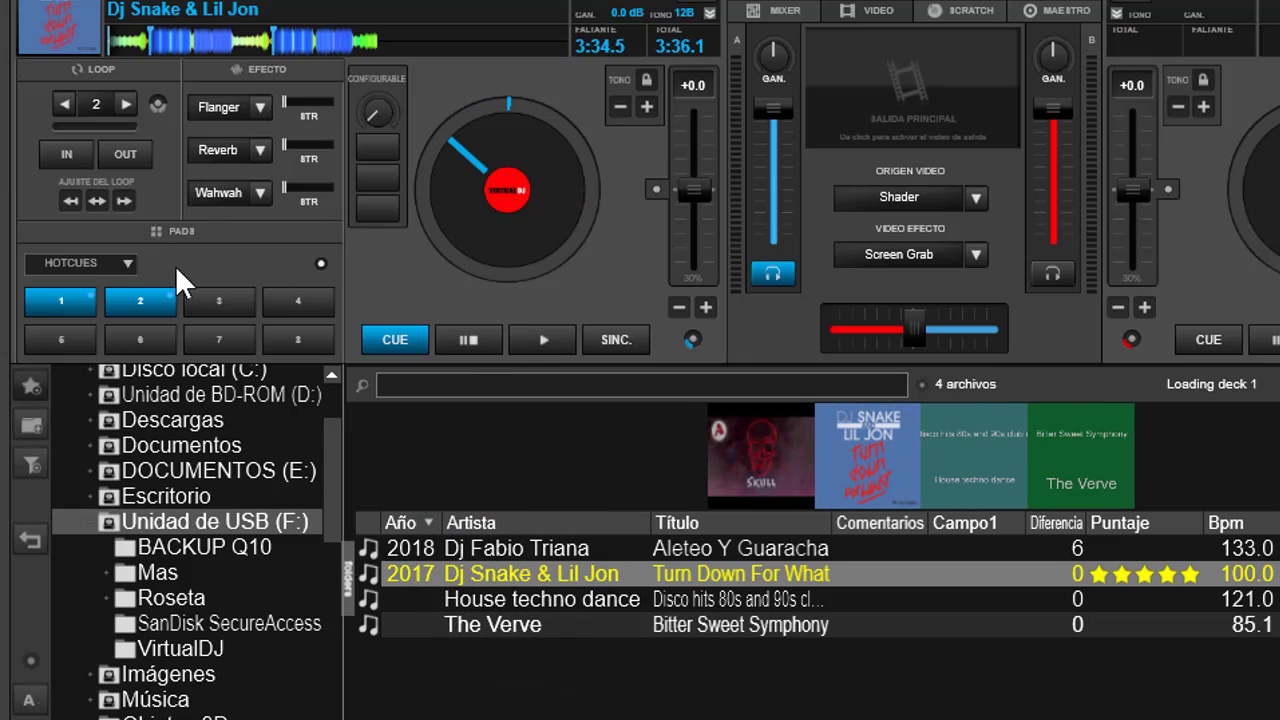
# Play deck A from hot cue 1 and from hot cue 2 to check the stored points, stopping after each.
pyautogui.click(66, 298)
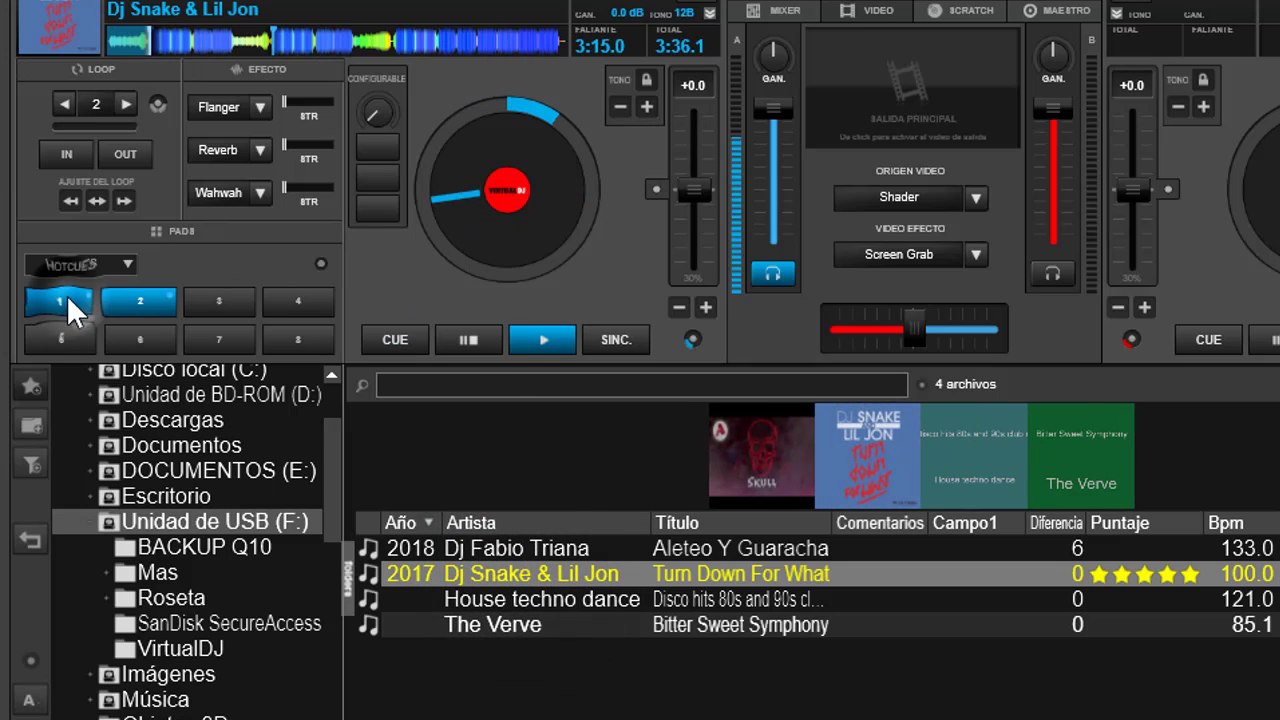
pyautogui.click(469, 336)
pyautogui.click(140, 300)
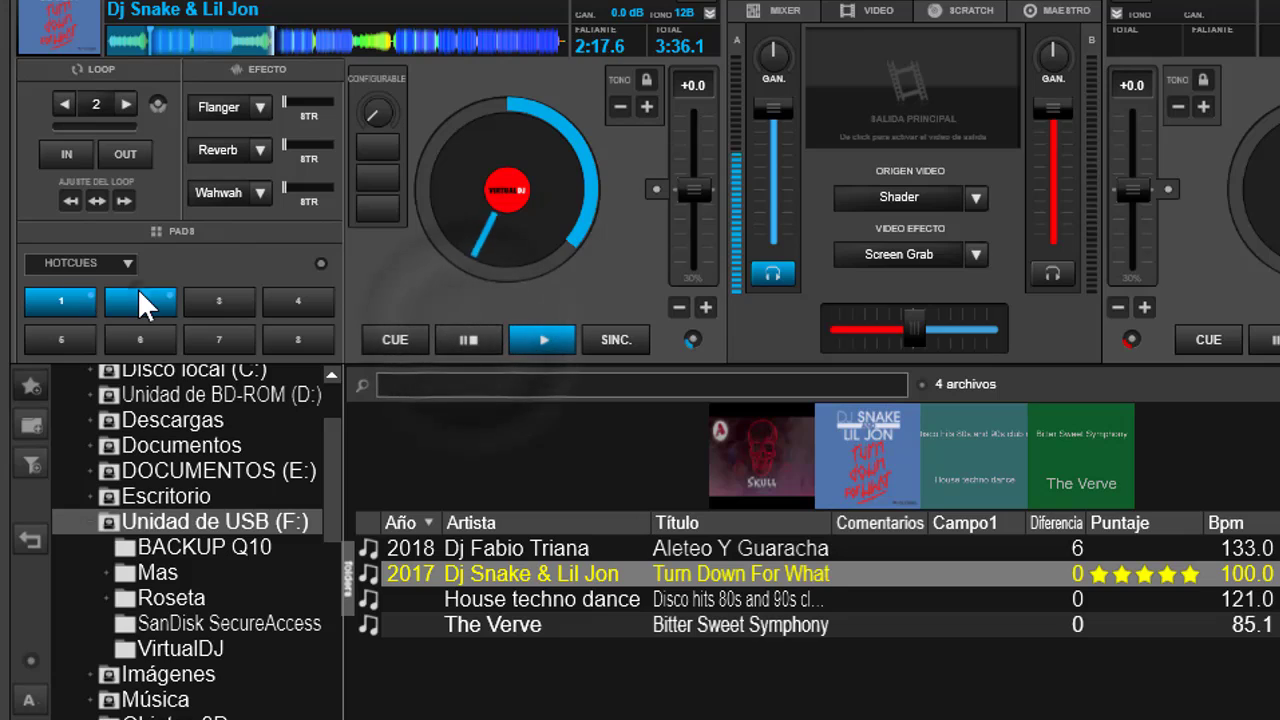
pyautogui.click(472, 340)
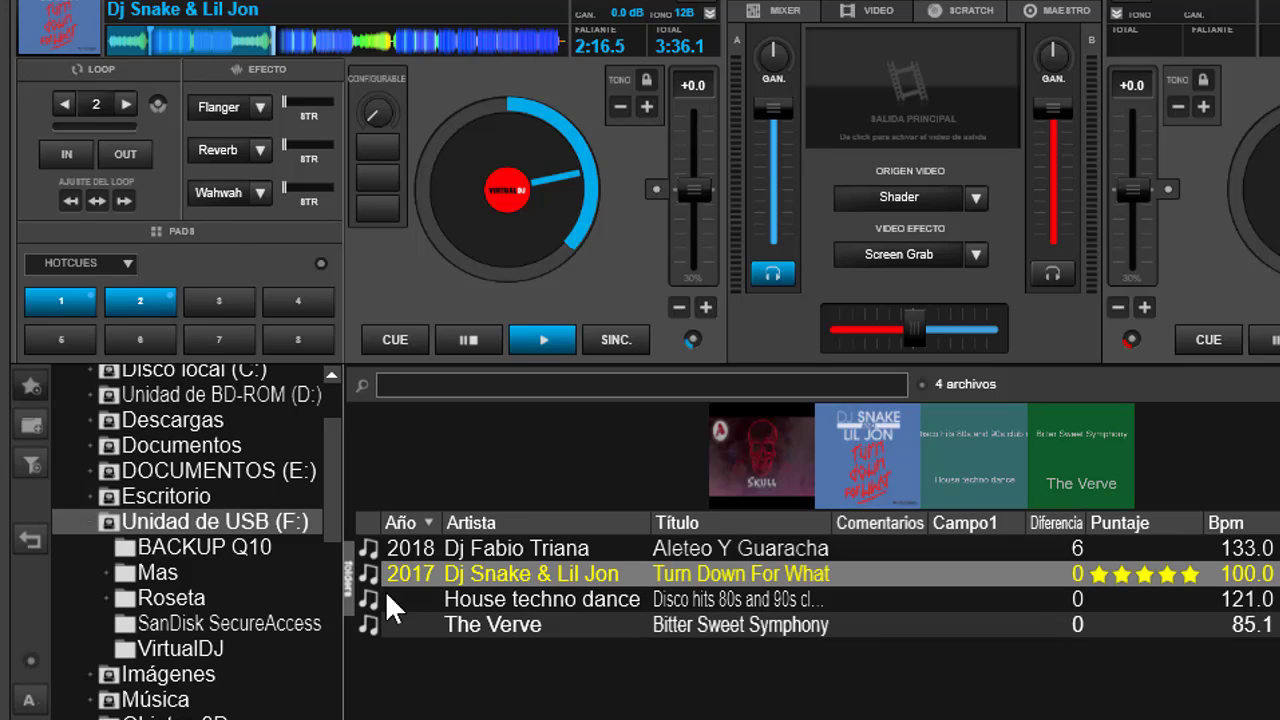
# Switch back to File Explorer, inspect the database XML file in the USB drive's VirtualDJ folder, and go up one level.
pyautogui.click(84, 522)
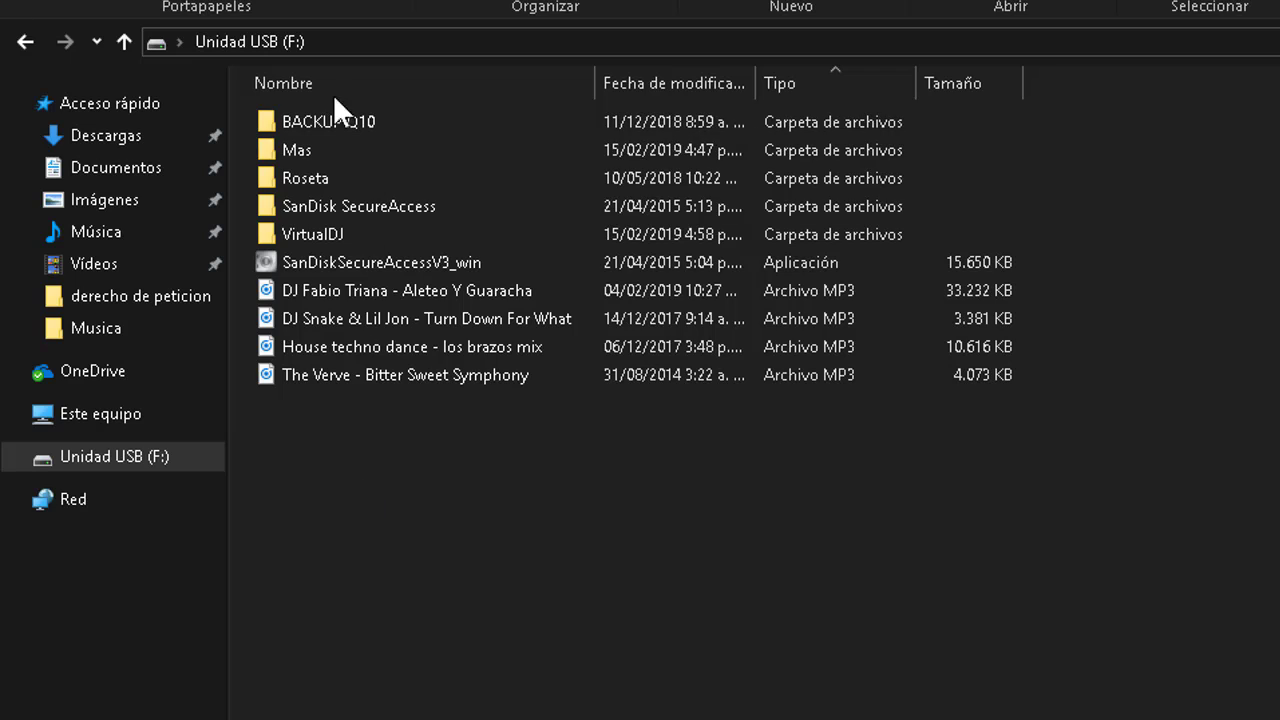
pyautogui.moveTo(302, 232)
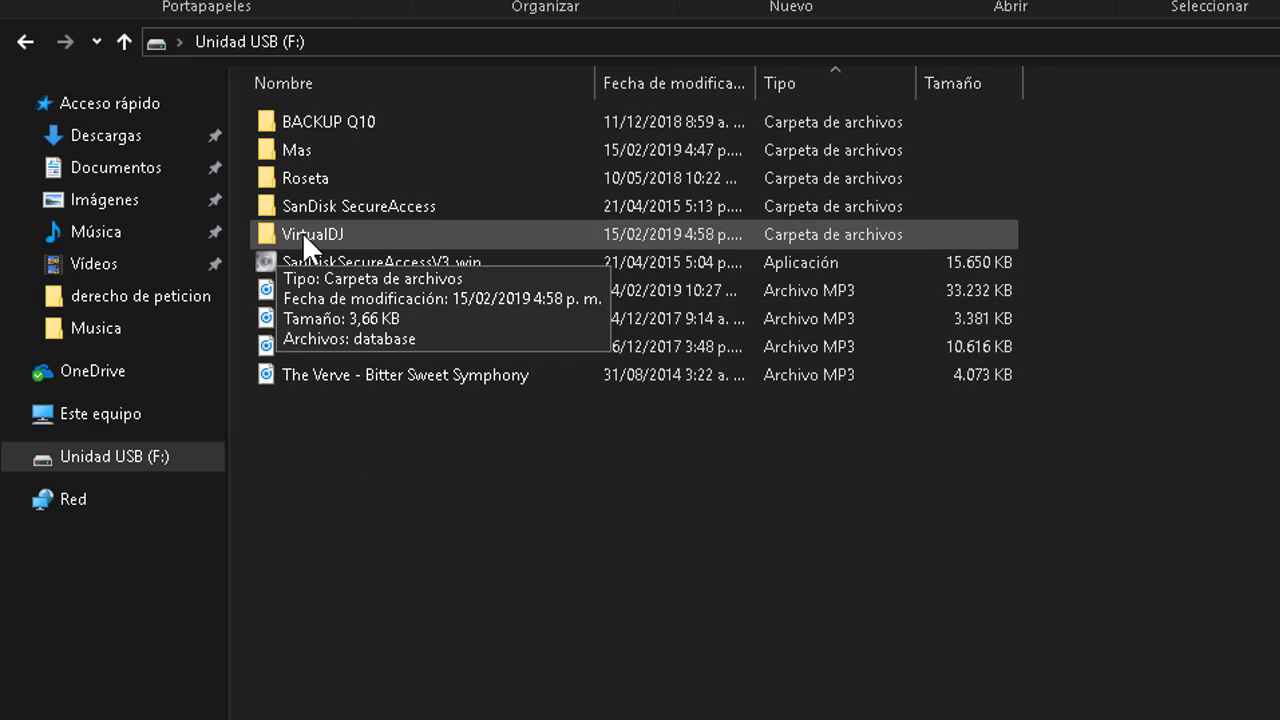
pyautogui.doubleClick(355, 231)
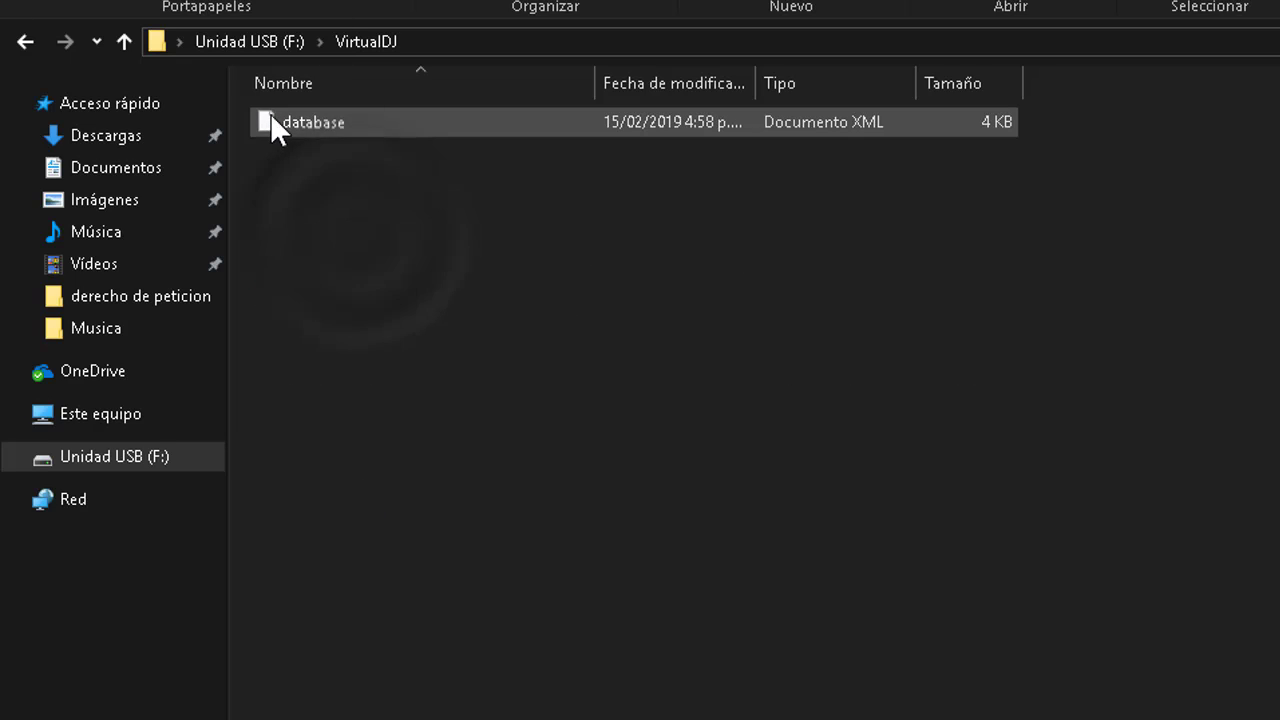
pyautogui.moveTo(355, 119)
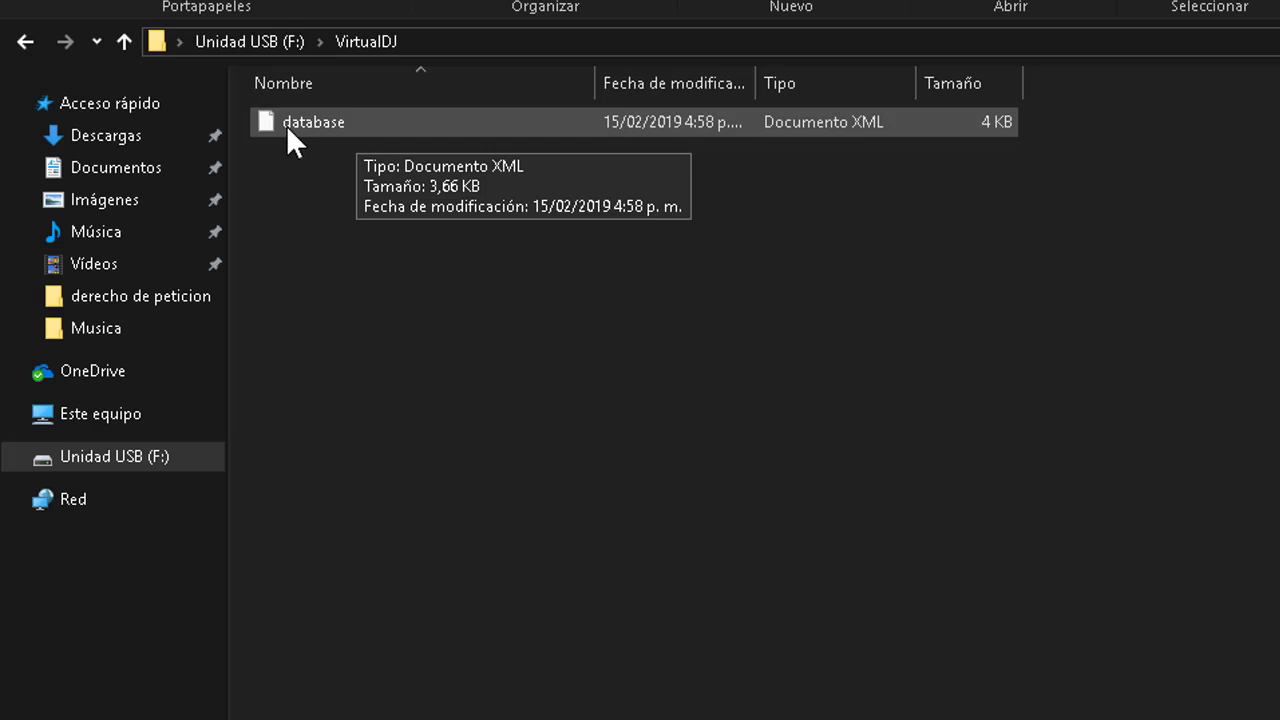
pyautogui.click(122, 36)
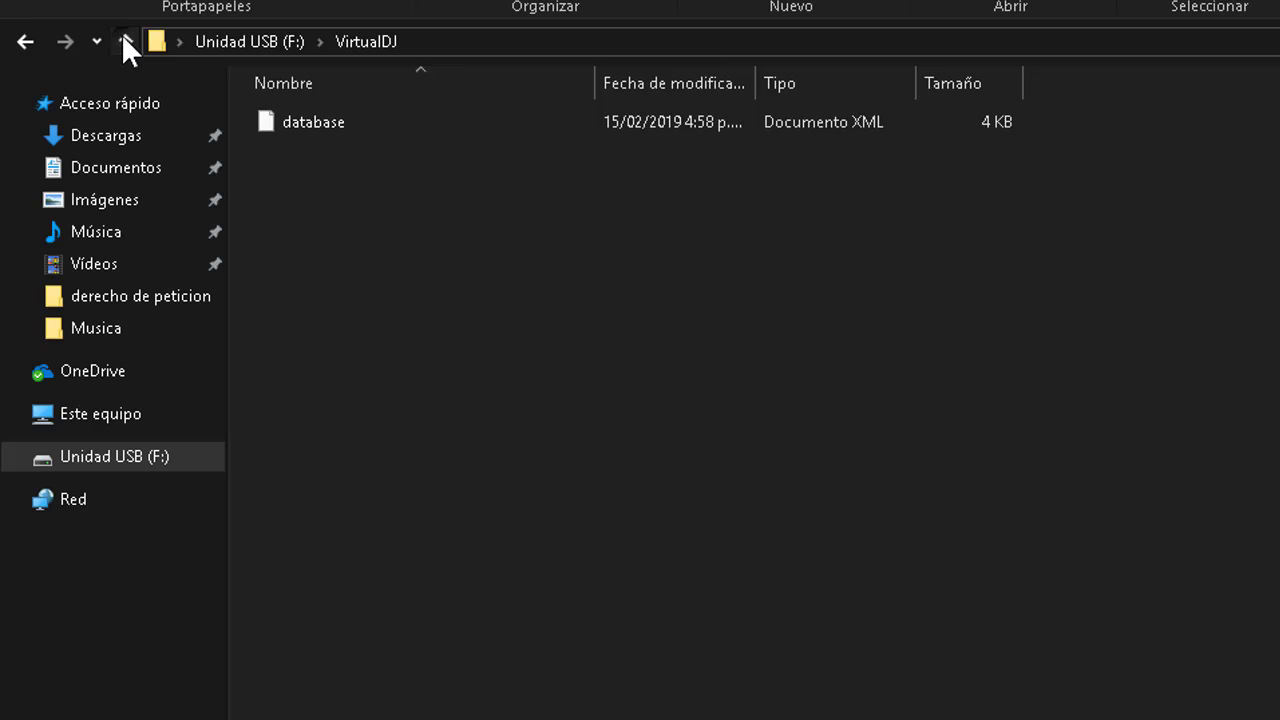